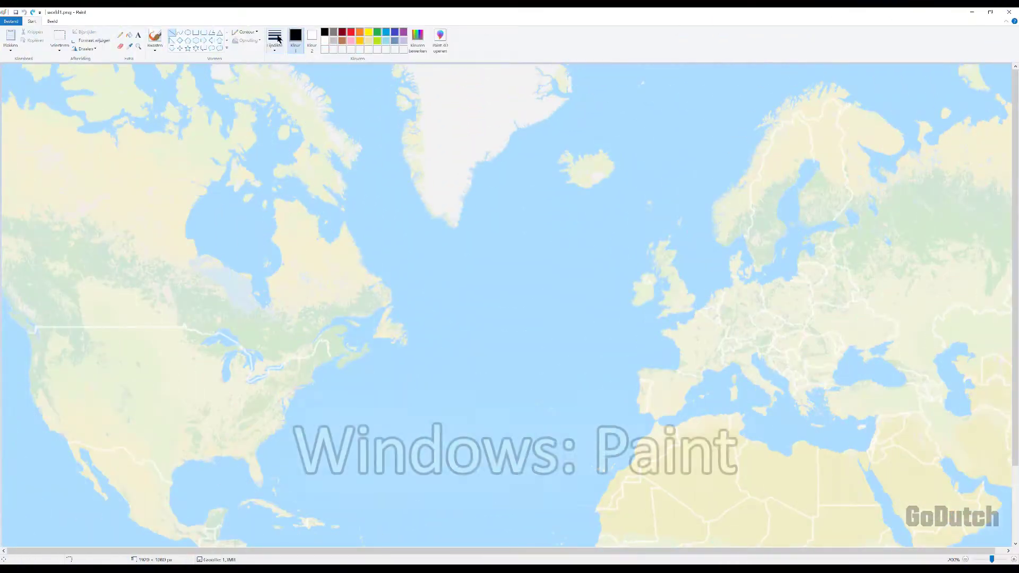
In Paint, draw a thickest-width indigo straight line from New York to London
click(278, 38)
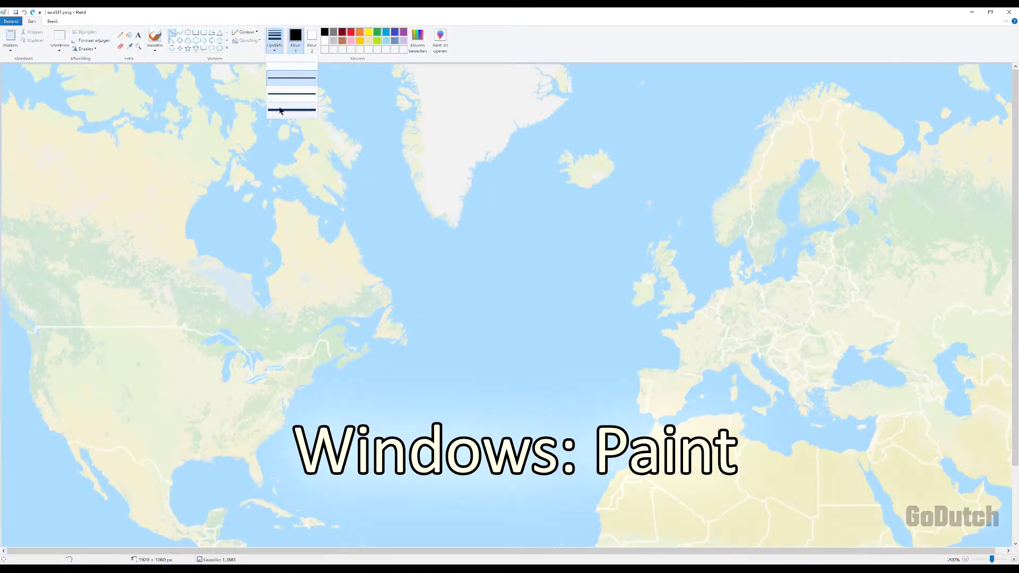
click(279, 109)
click(394, 31)
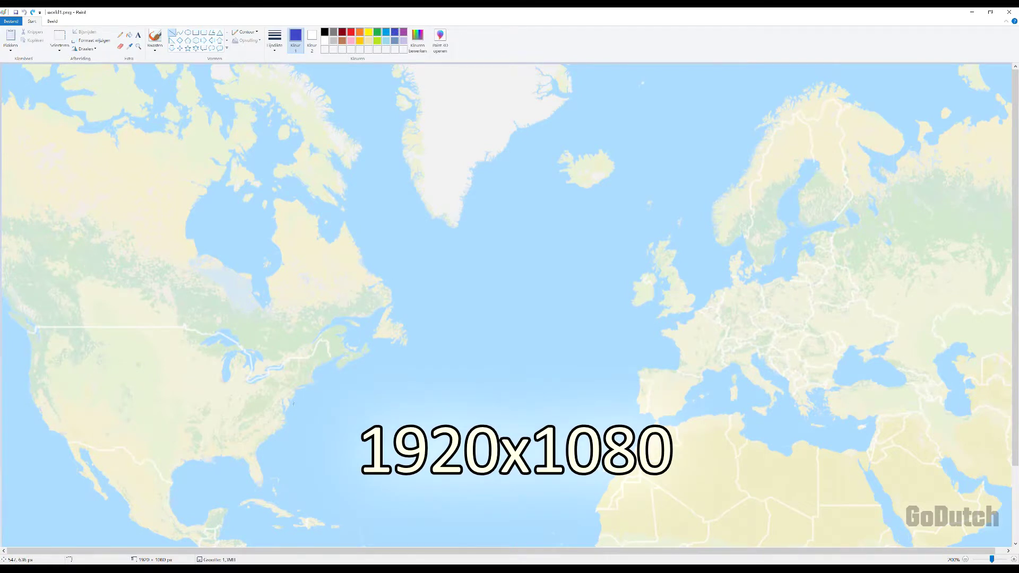
drag(285, 411, 692, 306)
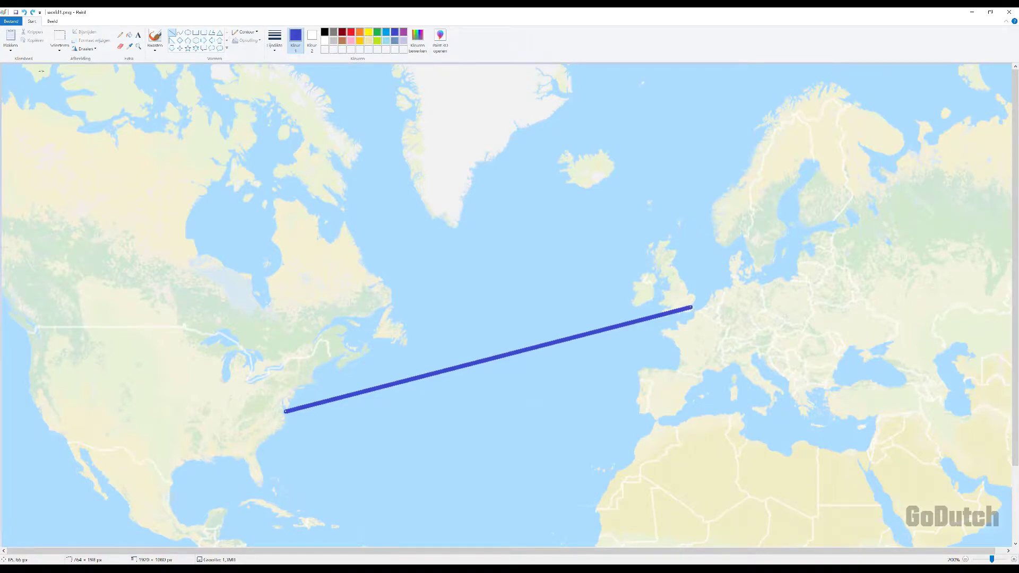
Save the map as world1.png, replacing the existing file
click(11, 21)
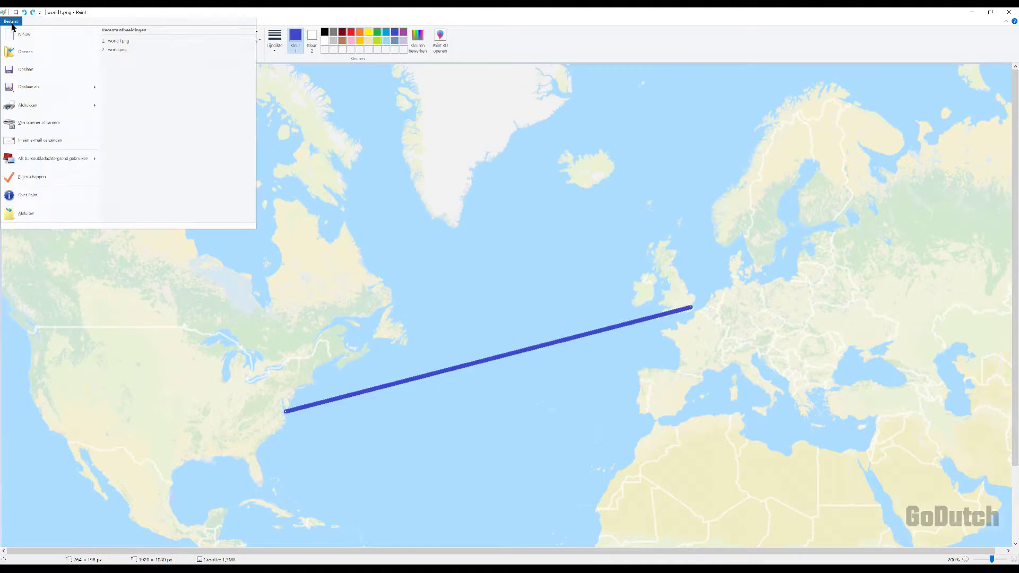
click(32, 87)
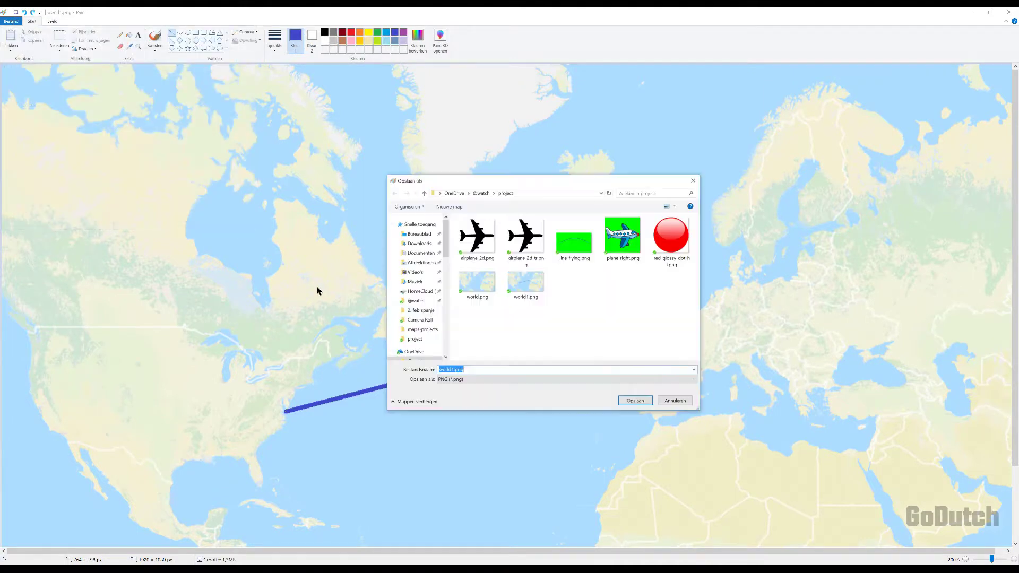
click(636, 402)
click(528, 291)
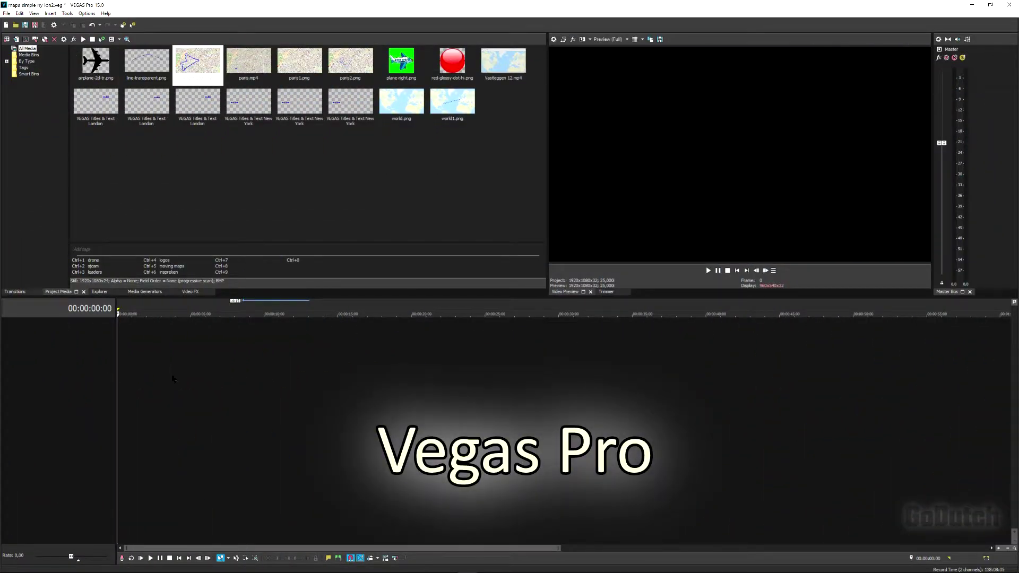
Add five video tracks with Ctrl+Shift+Q and place world.png on the bottom track
key(ctrl+shift+q)
key(ctrl+shift+q)
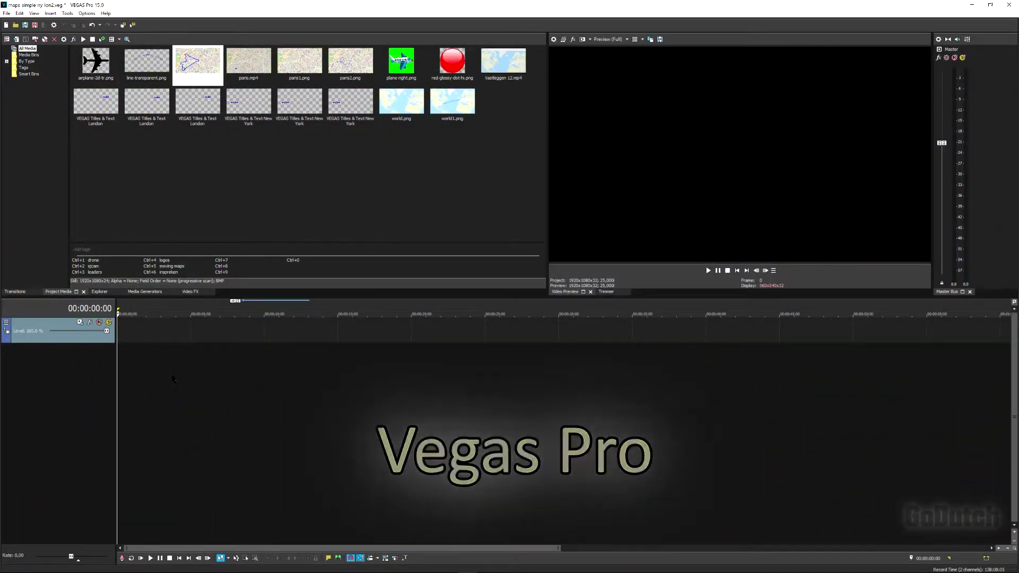
key(ctrl+shift+q)
key(ctrl+shift+q)
key(ctrl+shift+q)
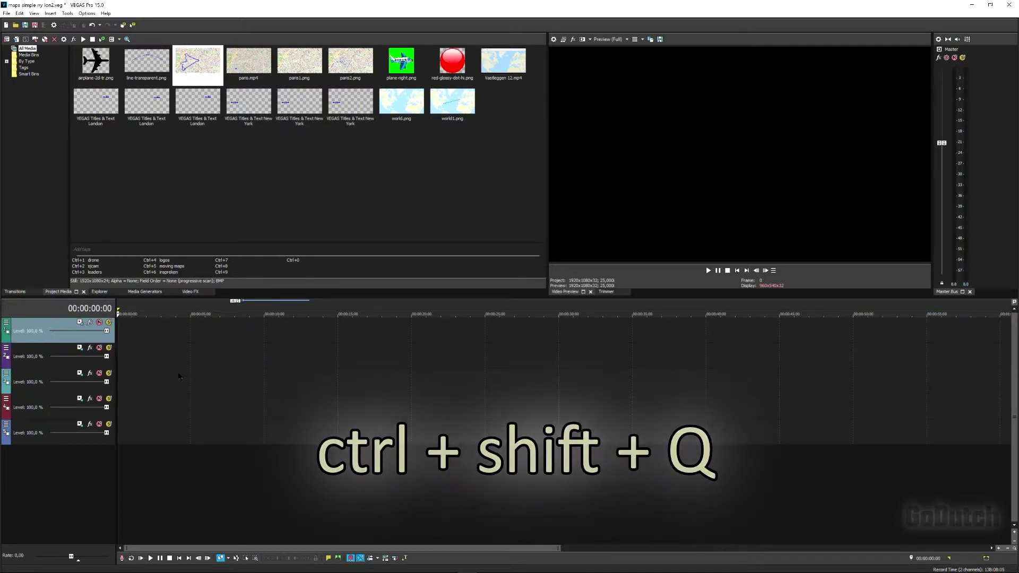
drag(403, 106, 121, 438)
Place world1.png after world.png and slide it left to overlap into a crossfade
scroll(162, 436, up, 4)
scroll(162, 436, up, 2)
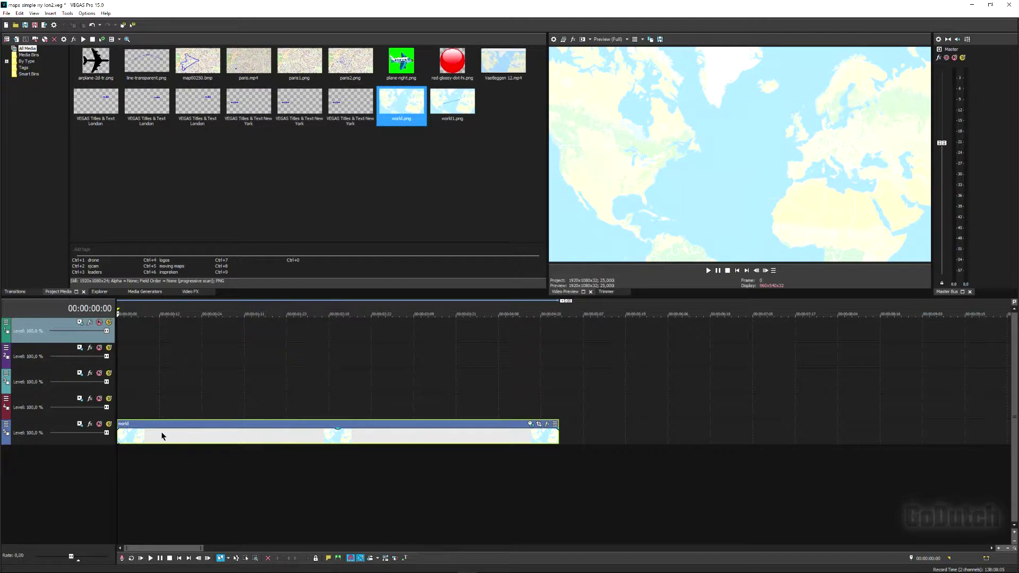
drag(453, 102, 570, 438)
click(421, 408)
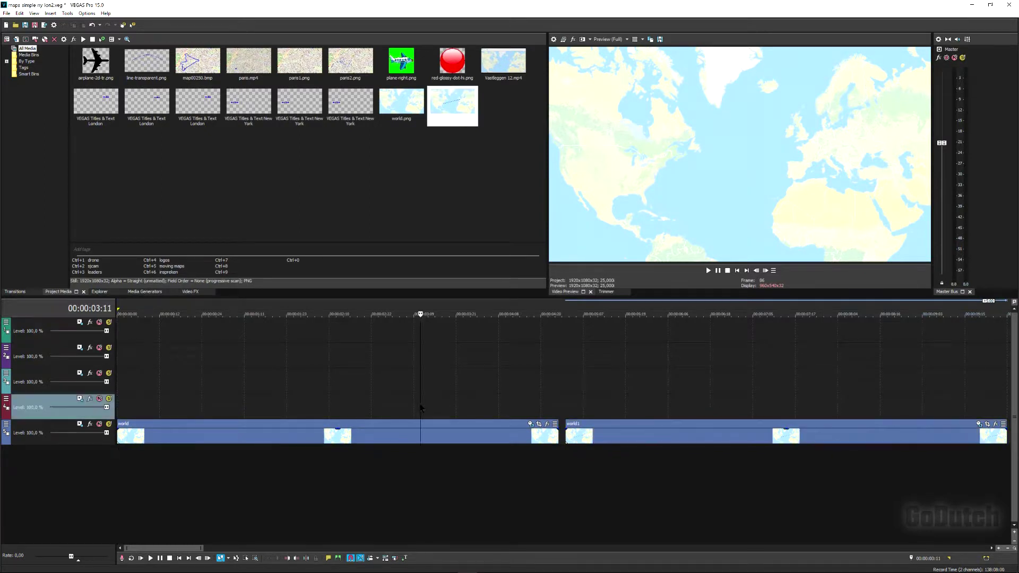
click(743, 397)
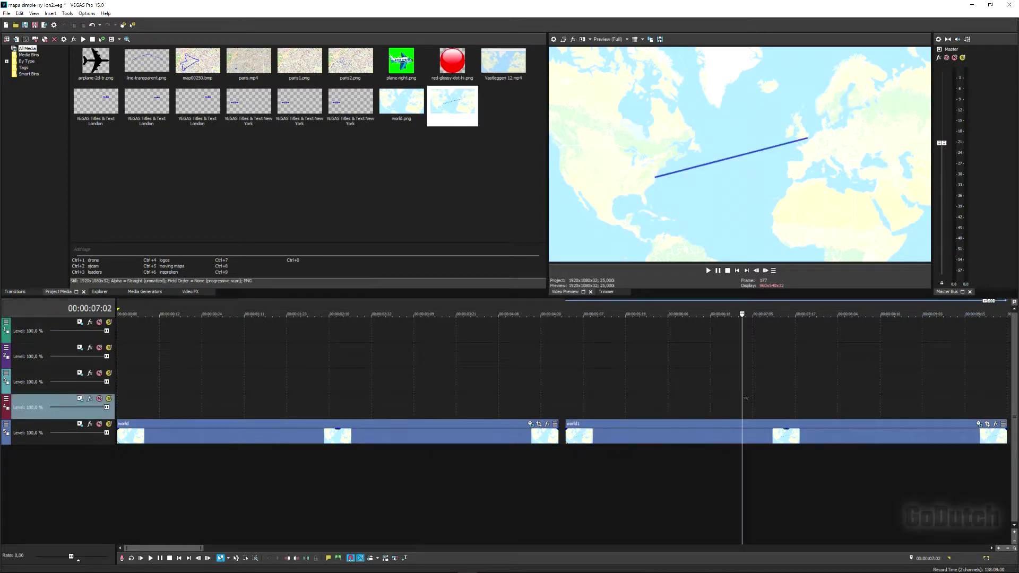
drag(720, 425, 361, 431)
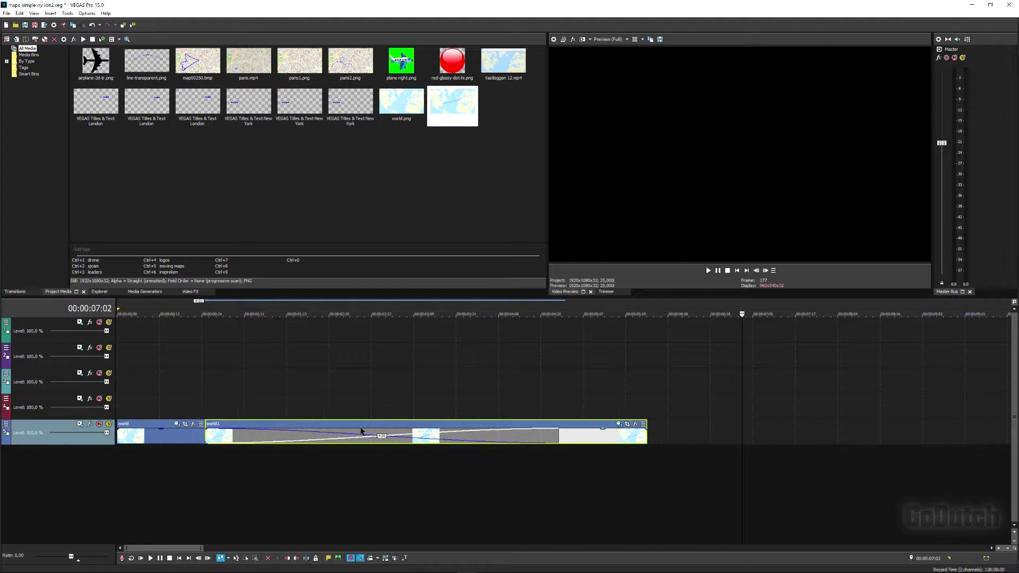
click(198, 467)
Apply the Linear Wipe 'Left-Right, Hard Edge' preset to the world/world1 crossfade
key(space)
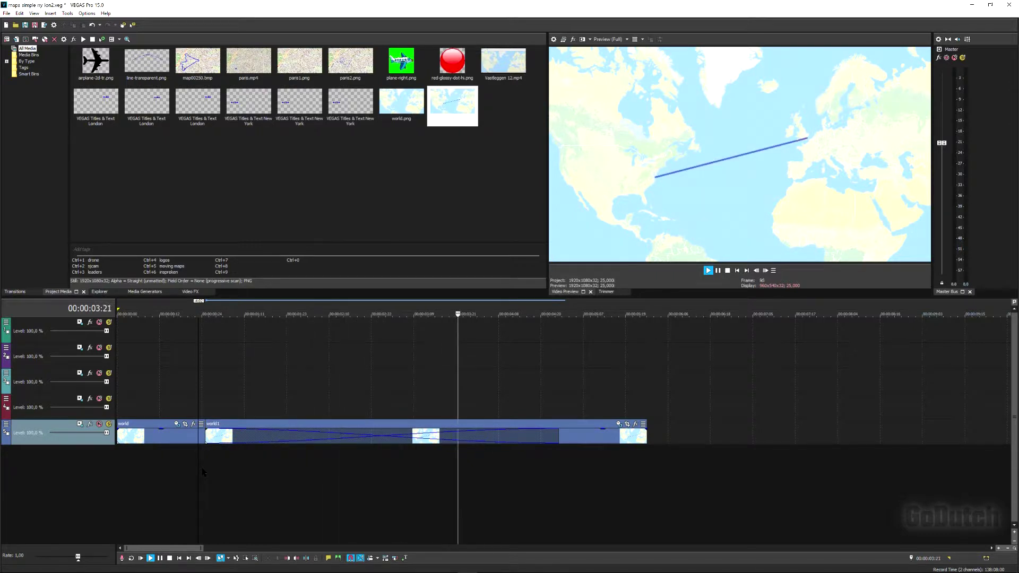
key(space)
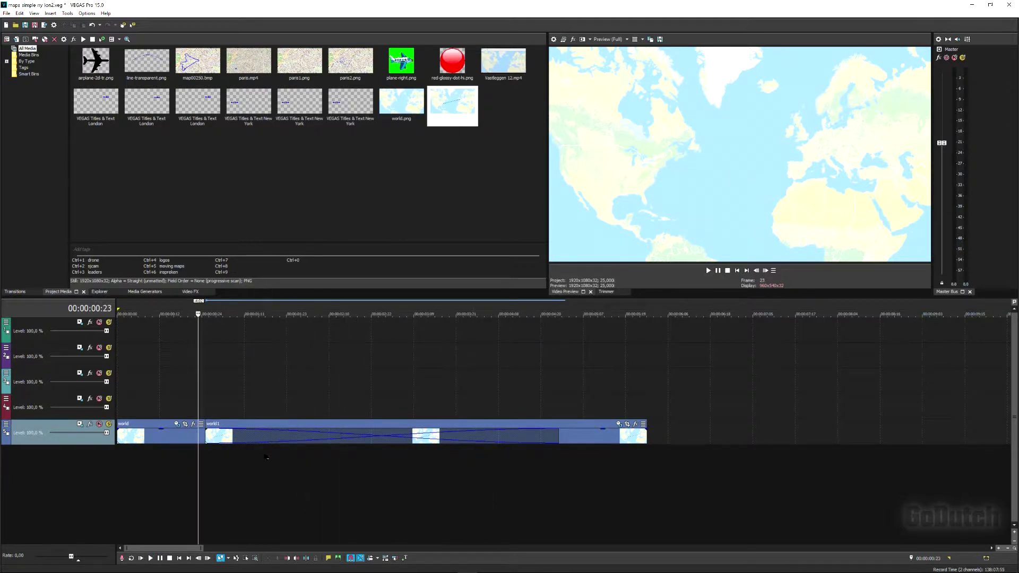
click(16, 292)
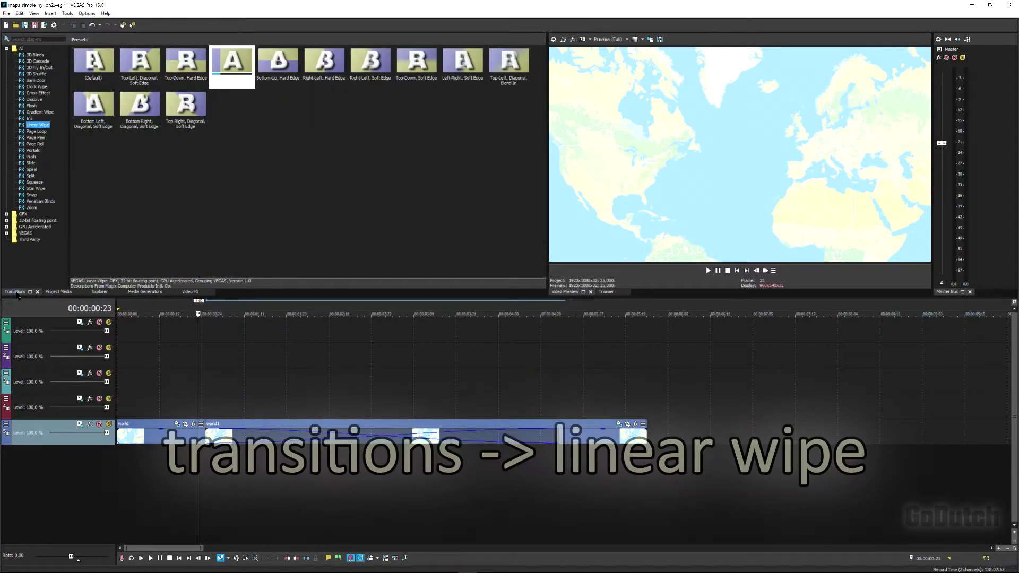
click(232, 61)
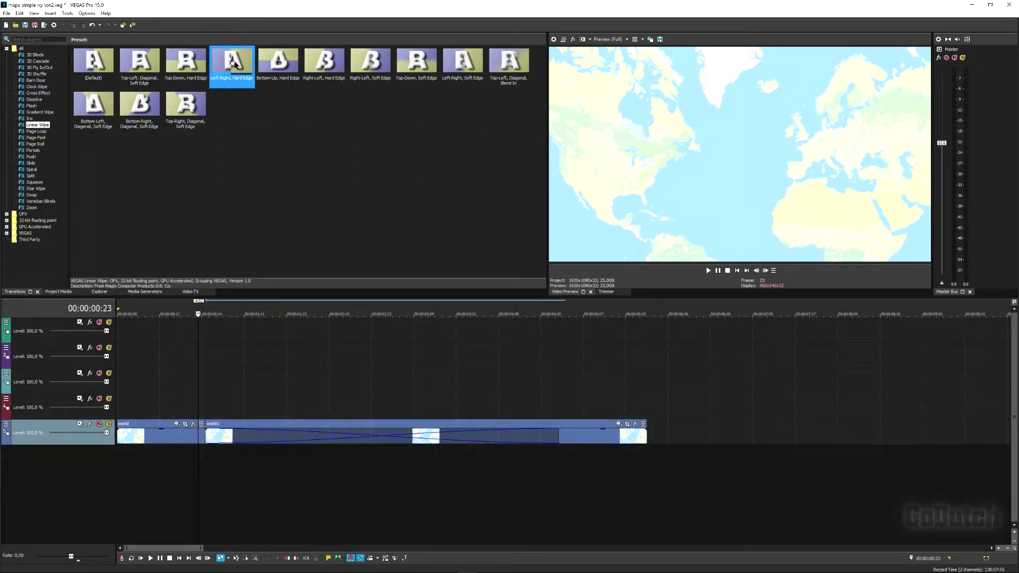
drag(232, 64, 366, 441)
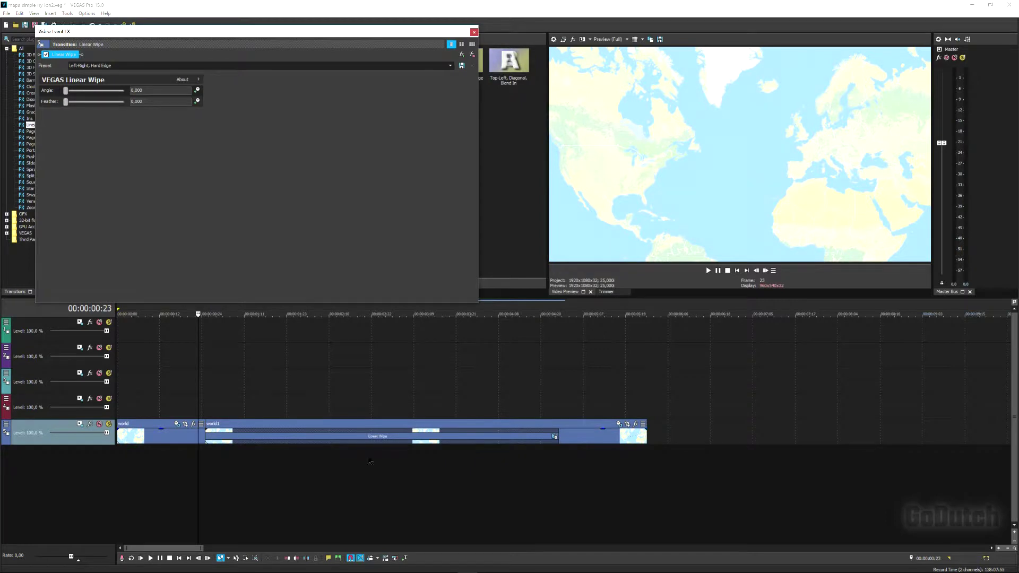
Preview the wipe from before its start and close the transition settings
click(205, 484)
key(space)
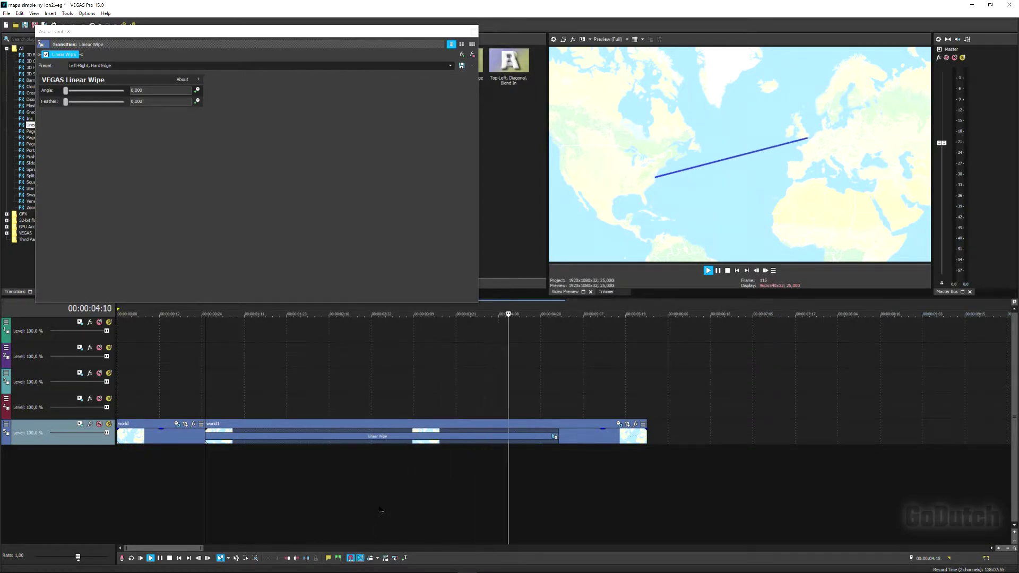
key(space)
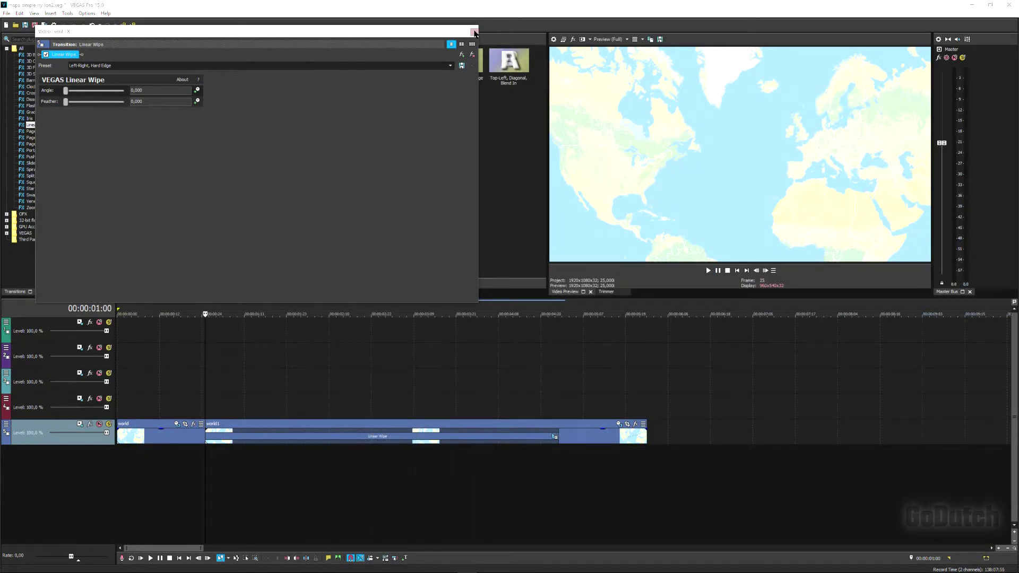
click(476, 30)
Place the red glossy dot image on track 4 above the maps
click(54, 291)
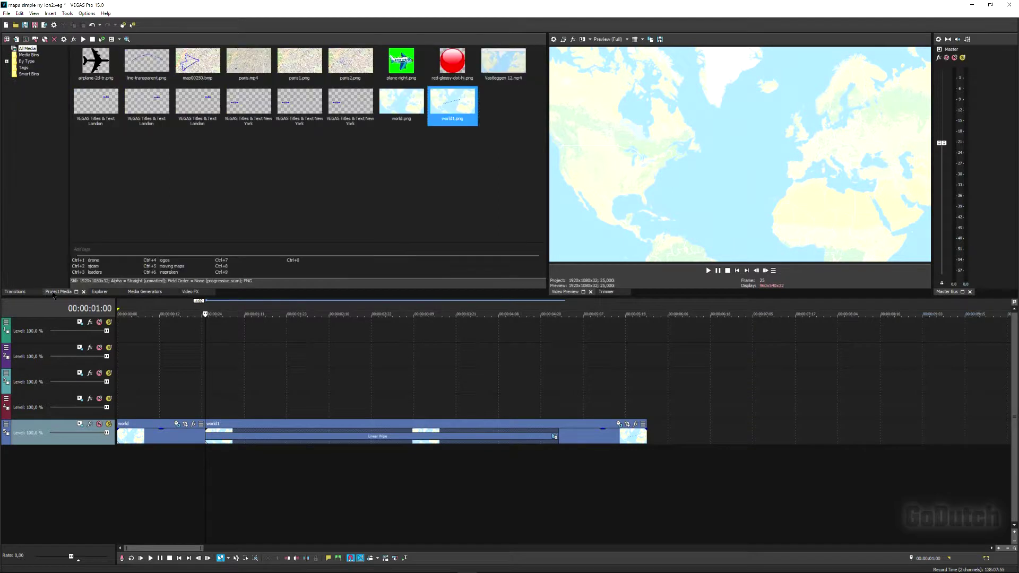
click(452, 67)
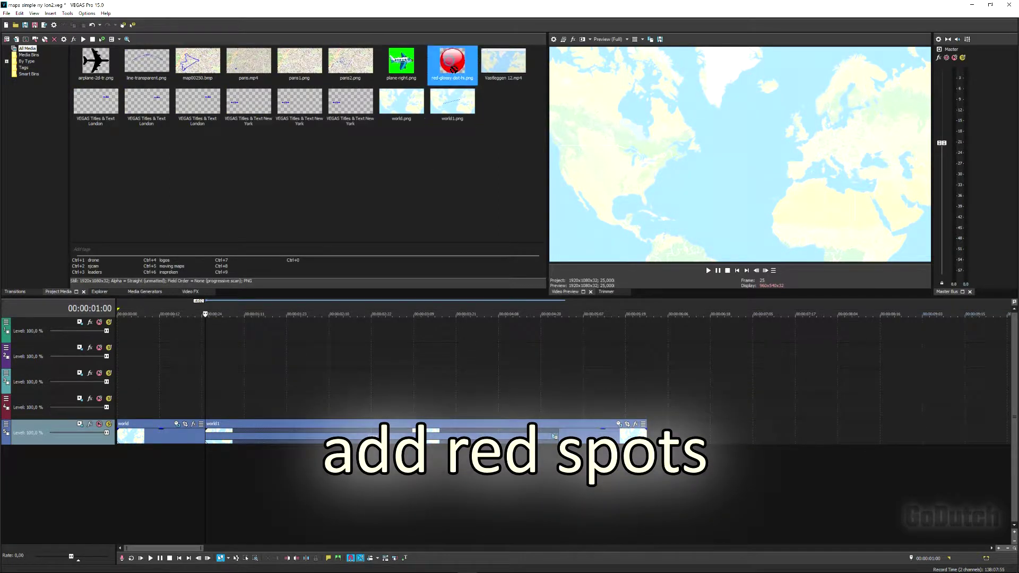
drag(391, 229, 213, 411)
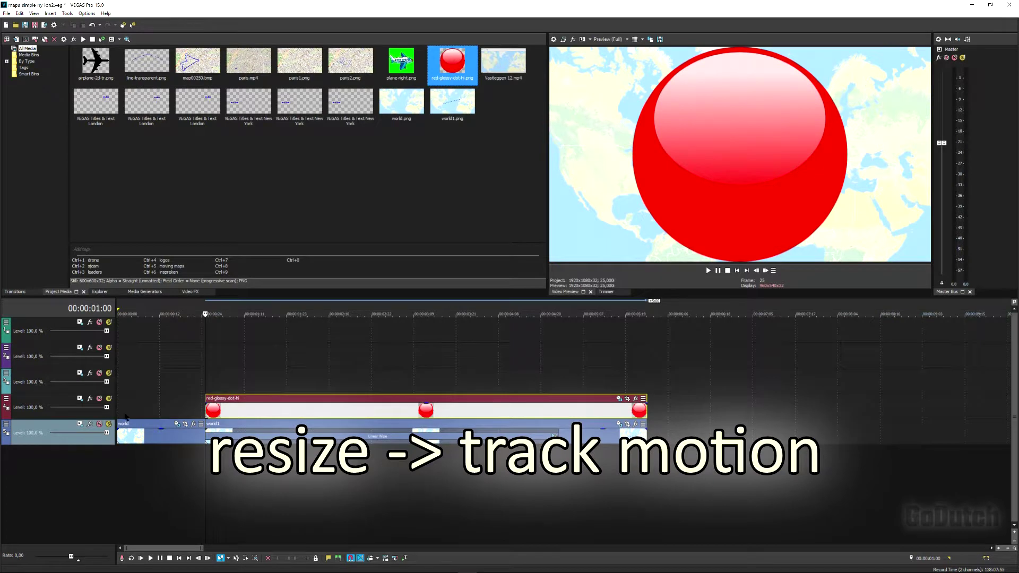
In track 4's Track Motion, set the dot's width to 80 and move it onto New York
click(80, 398)
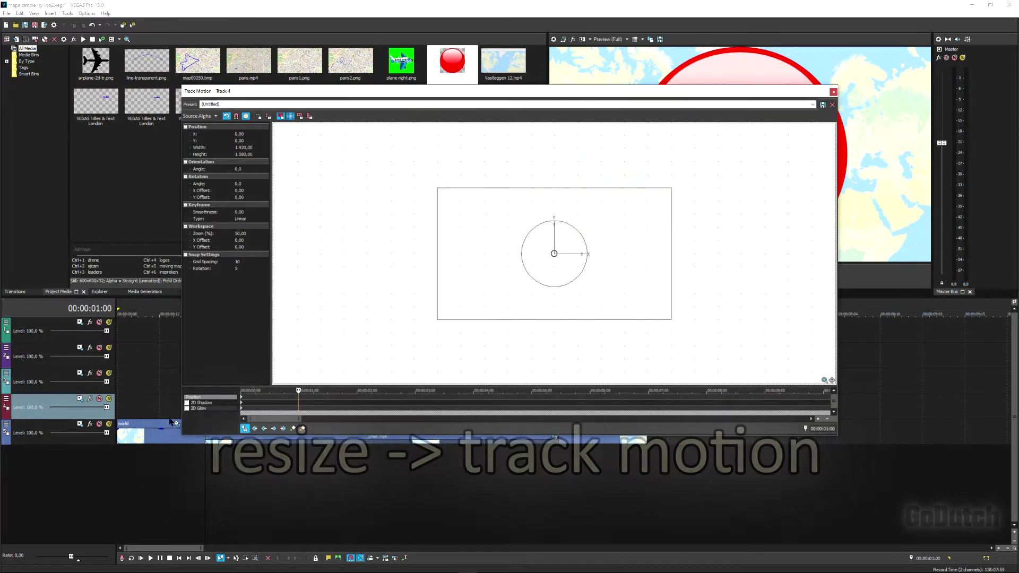
drag(703, 95, 586, 83)
drag(724, 228, 465, 229)
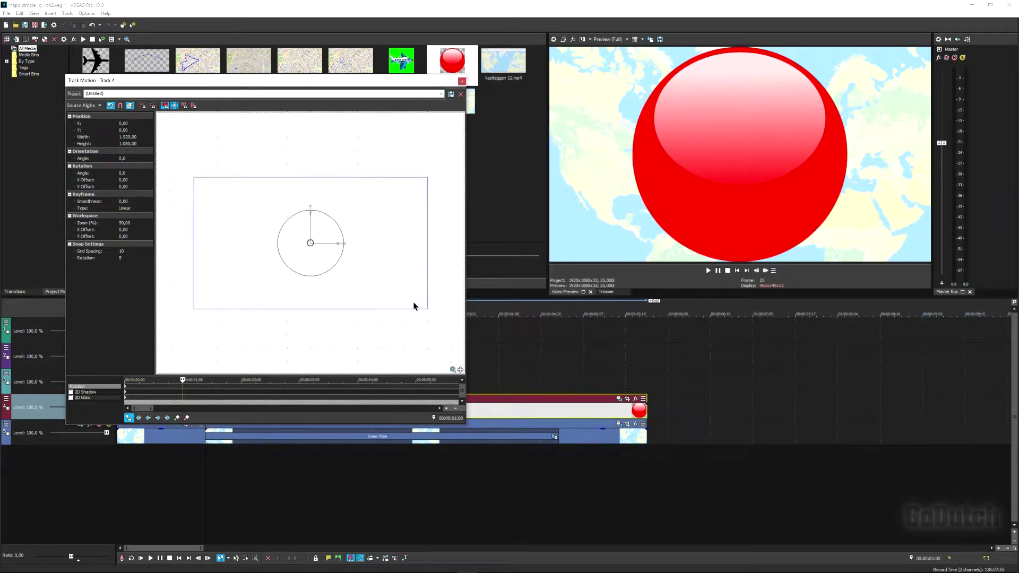
drag(426, 309, 338, 258)
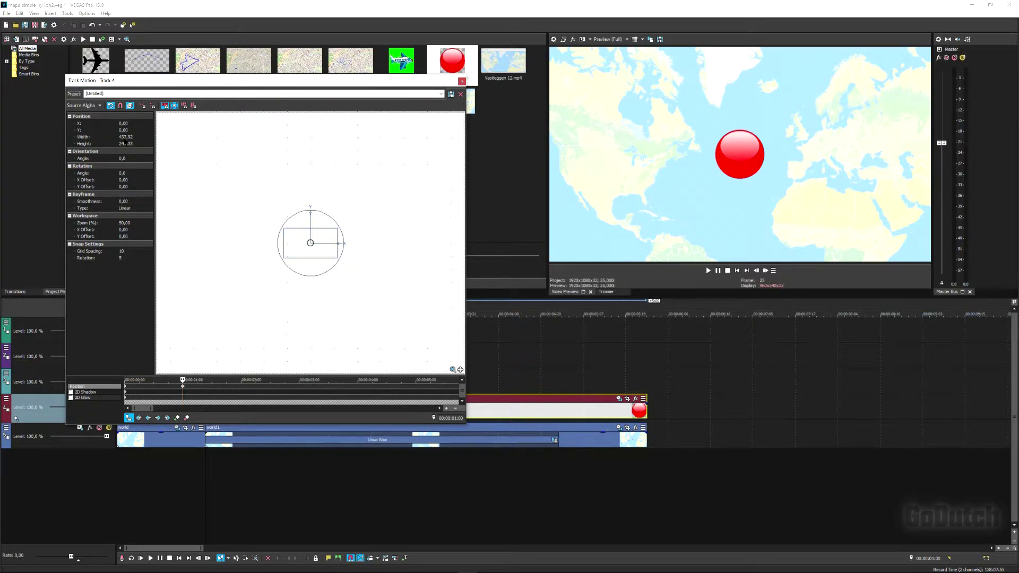
double_click(121, 137)
text(80)
key(Return)
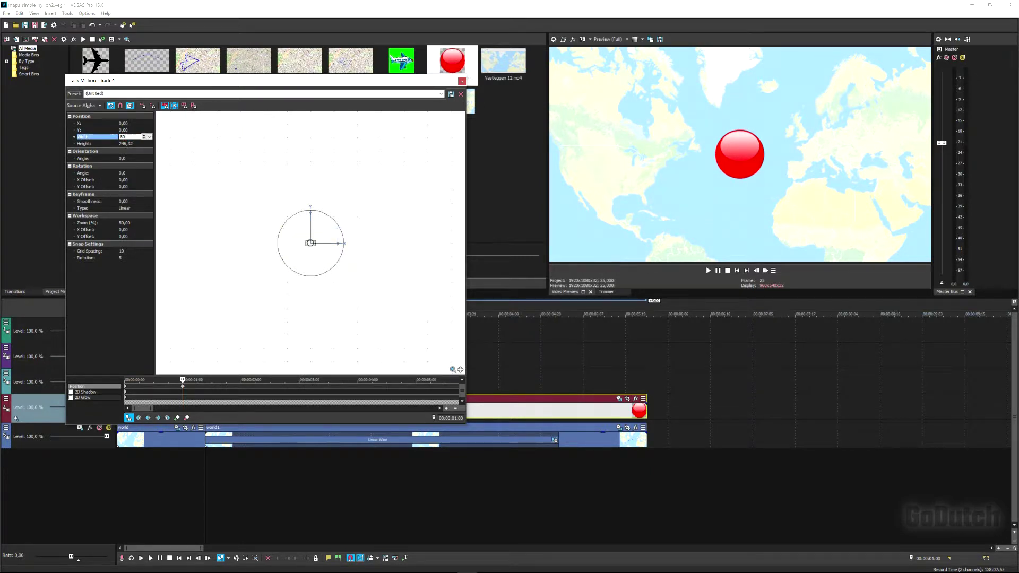
drag(310, 246, 258, 260)
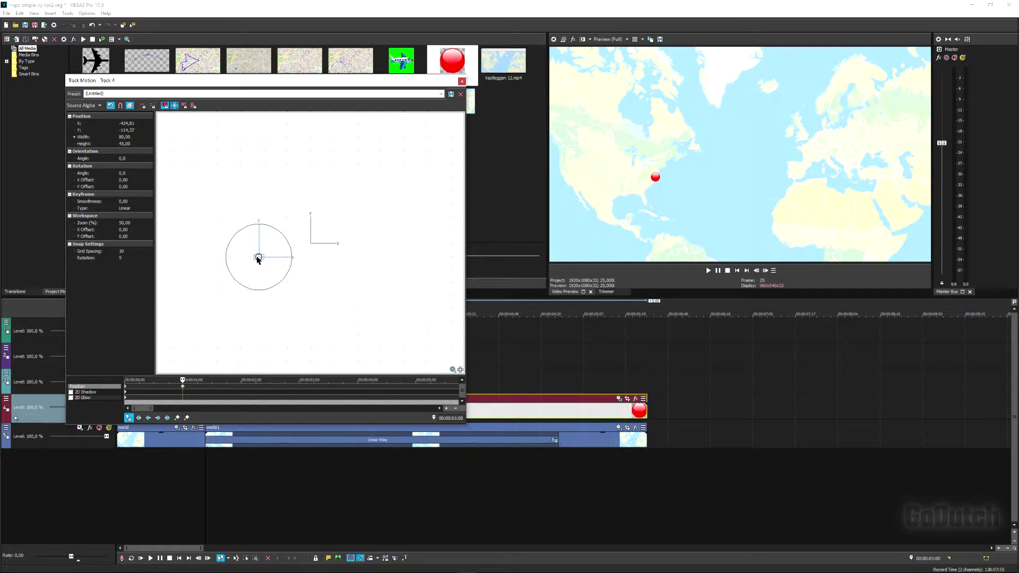
Play back the animation to check the line's progress, then close Track Motion
click(208, 530)
key(space)
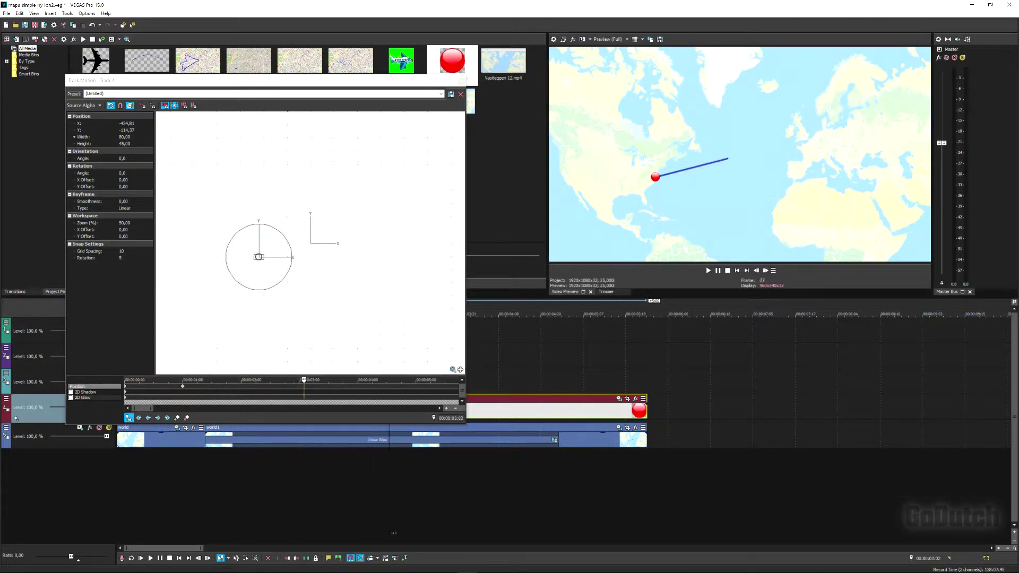
click(248, 538)
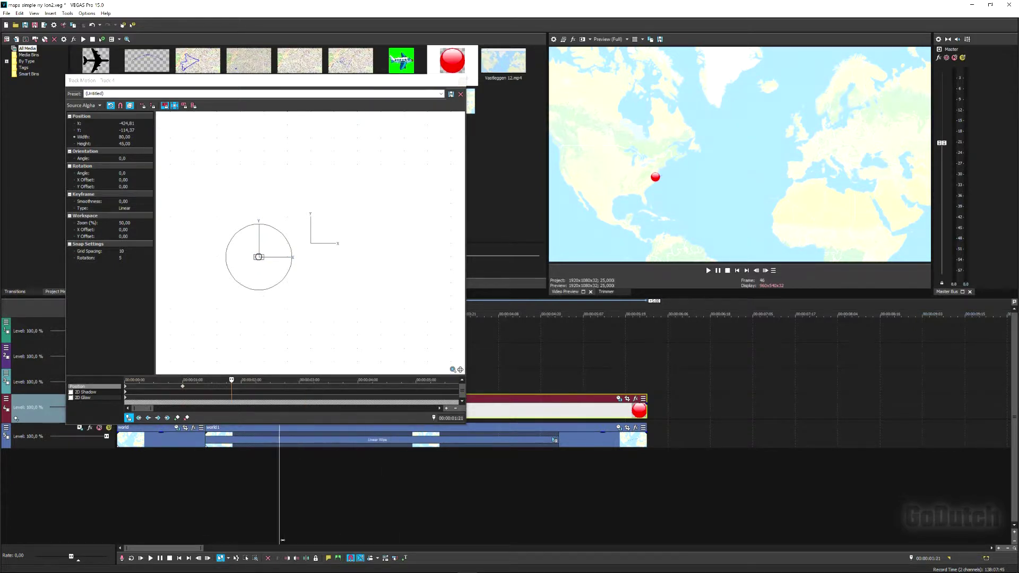
click(405, 530)
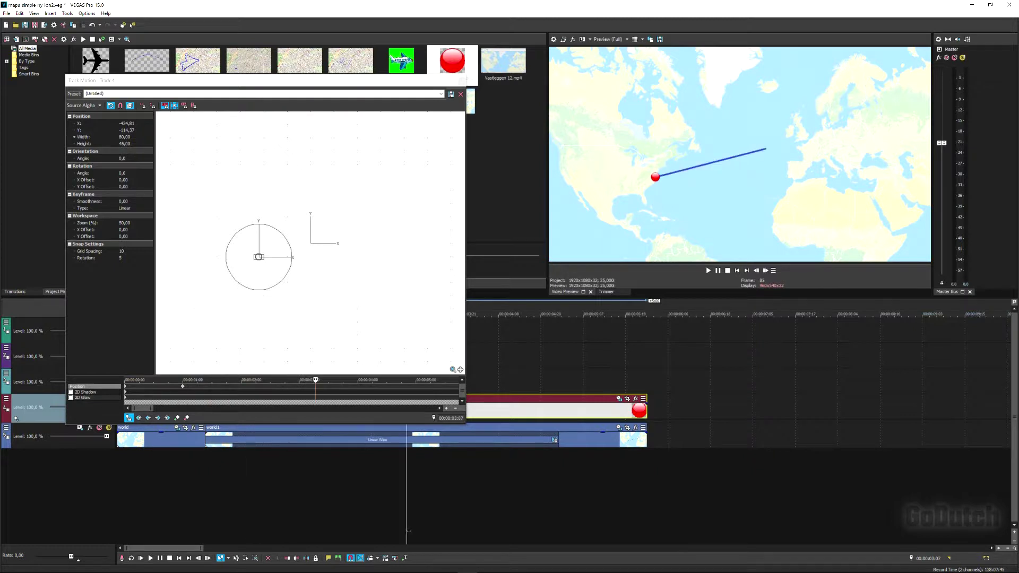
click(421, 530)
click(417, 529)
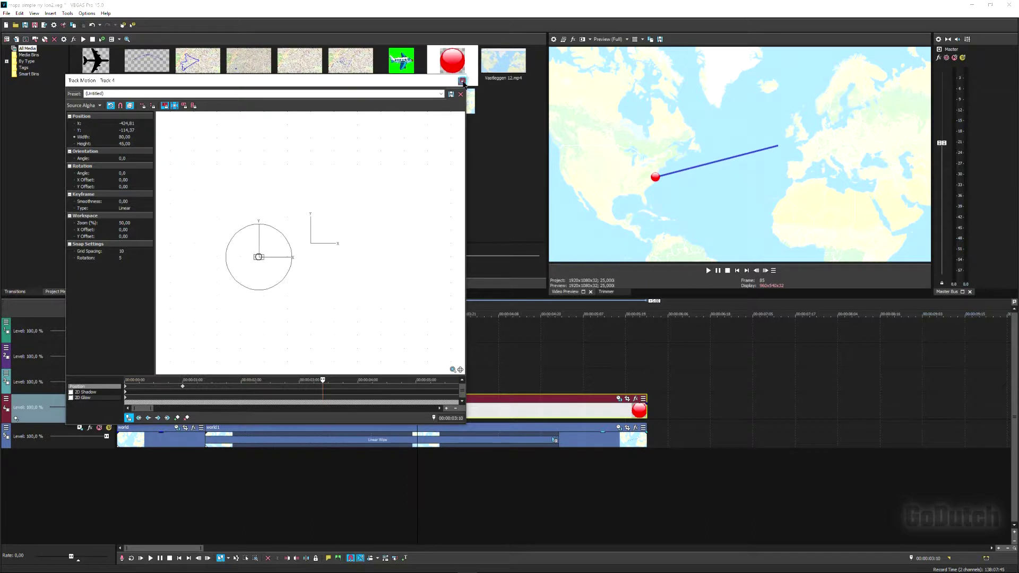
click(462, 81)
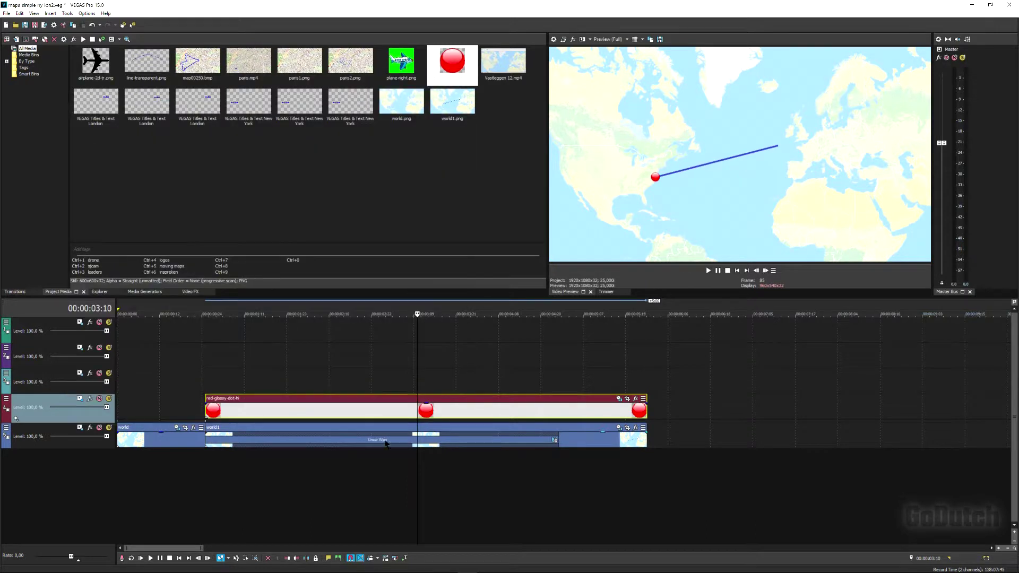
Ctrl-drag a copy of the red dot event onto track 3
click(321, 403)
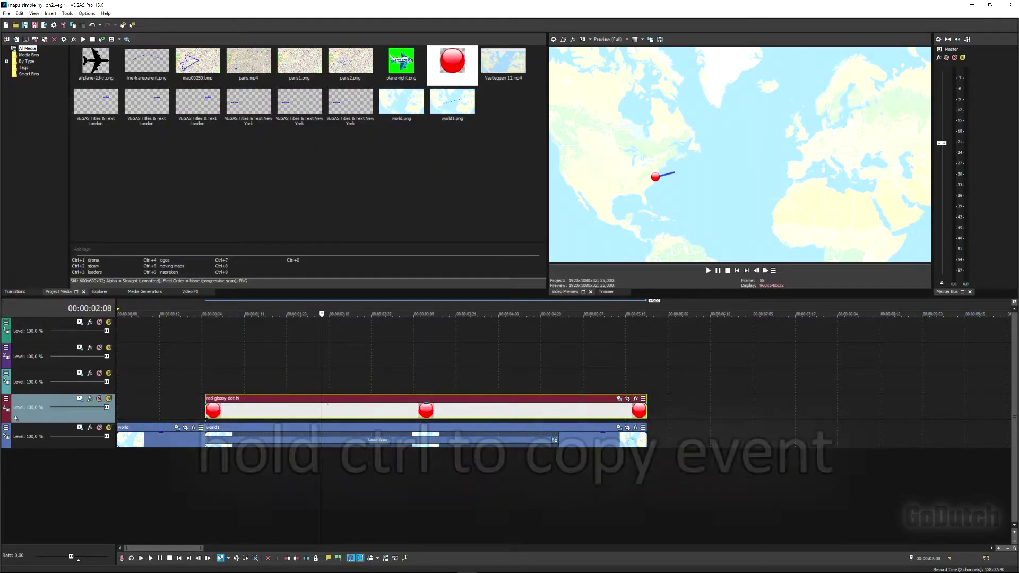
drag(329, 404, 330, 388)
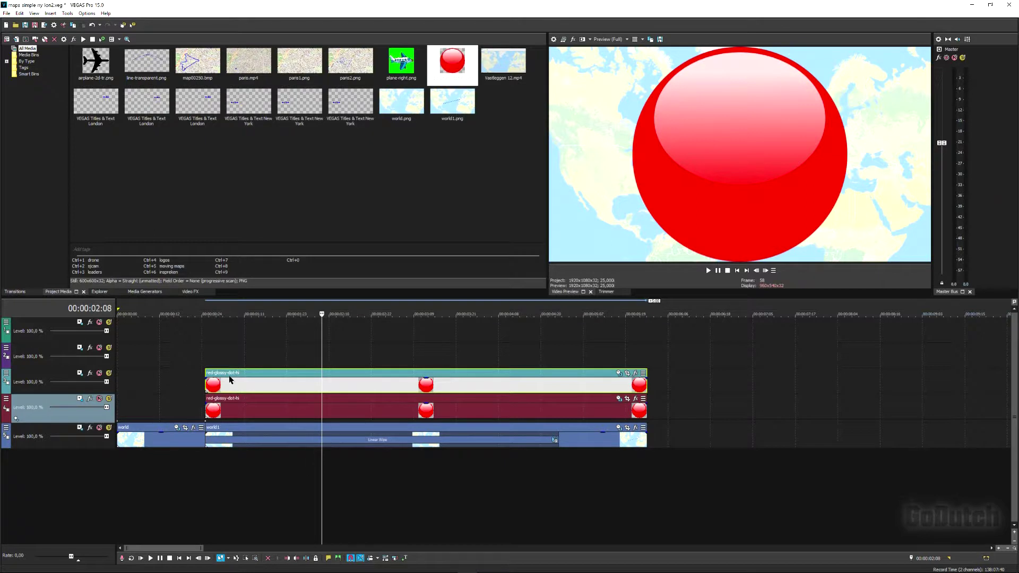
click(307, 374)
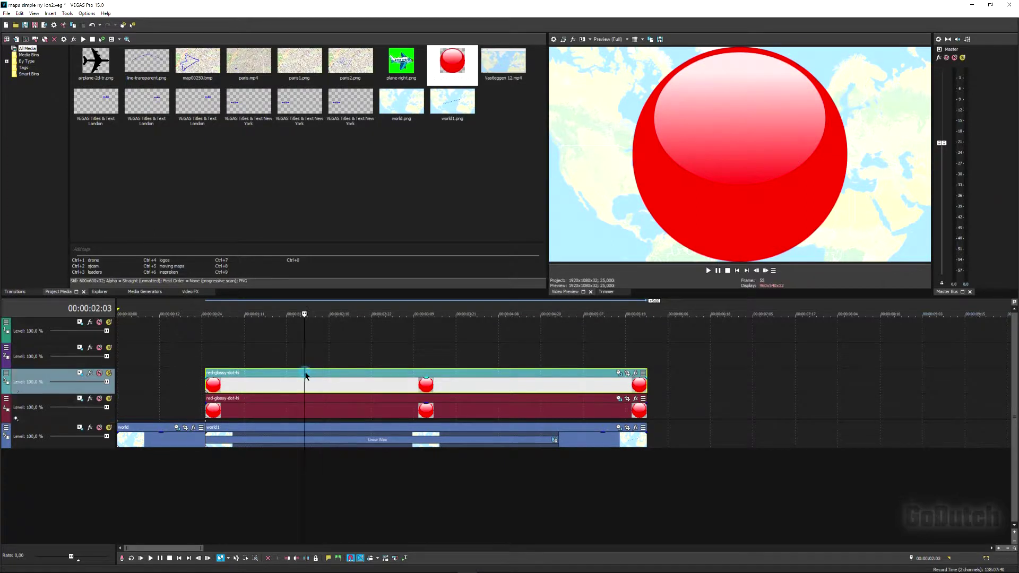
In track 3's Track Motion, set width 90 and move the second dot onto London
click(80, 373)
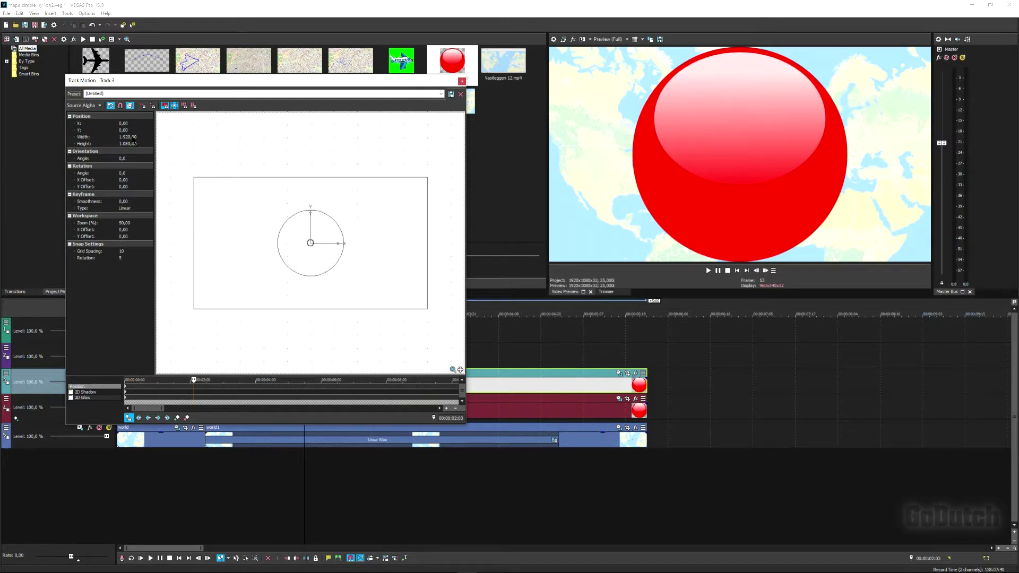
text(90)
key(Return)
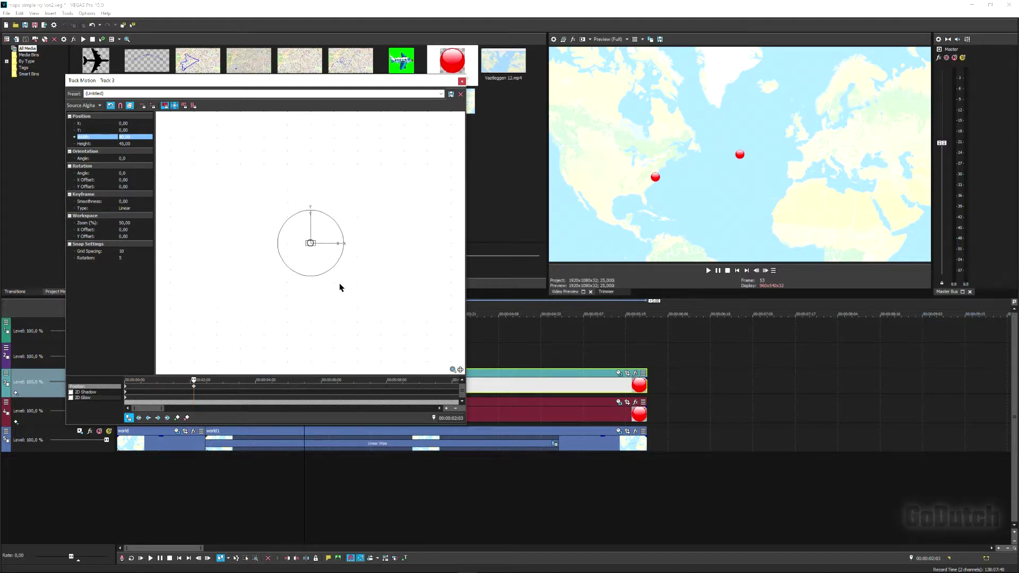
drag(307, 248, 353, 238)
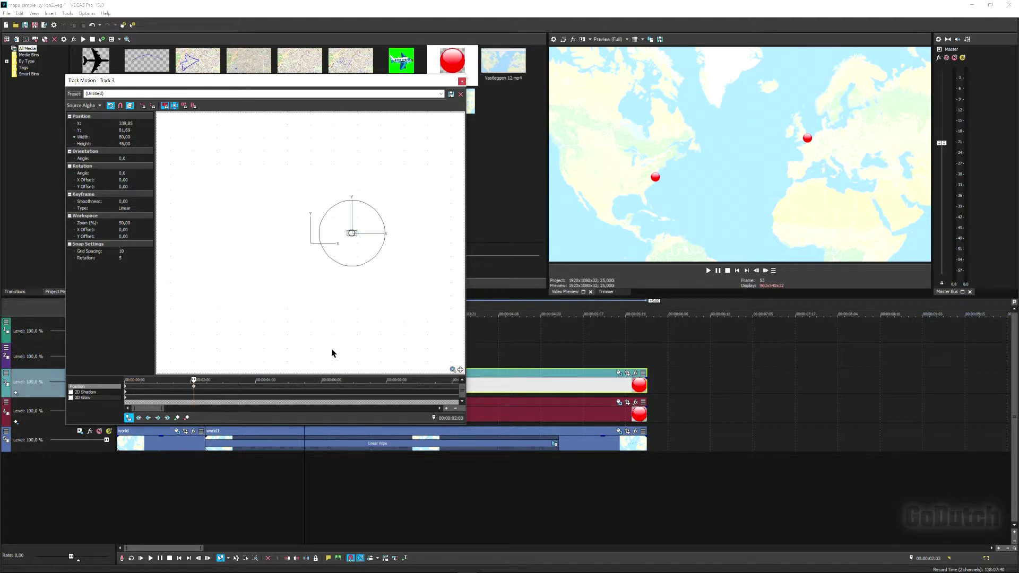
click(462, 81)
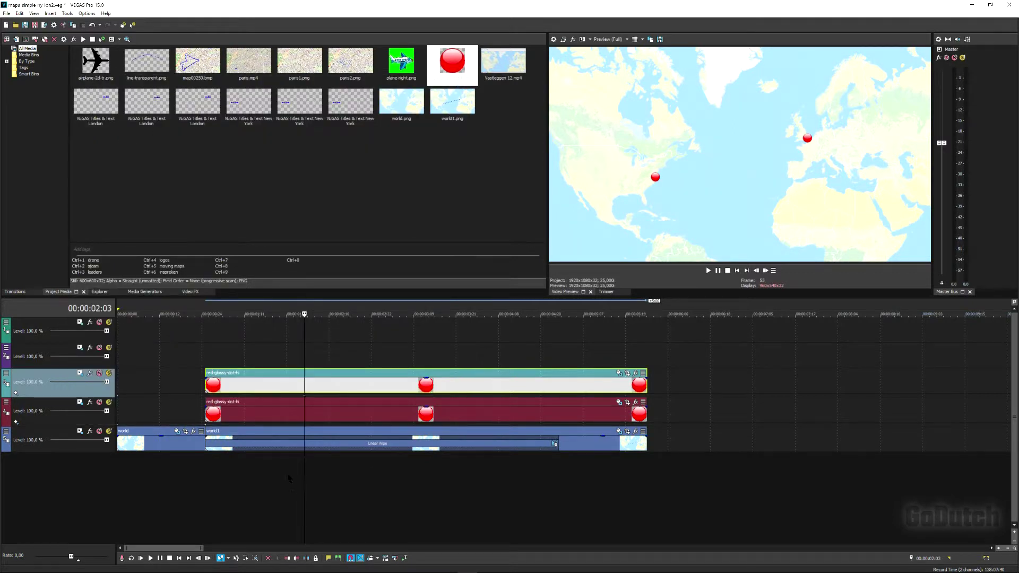
Trim the track 3 dot's left edge to the frame where the line reaches London
key(space)
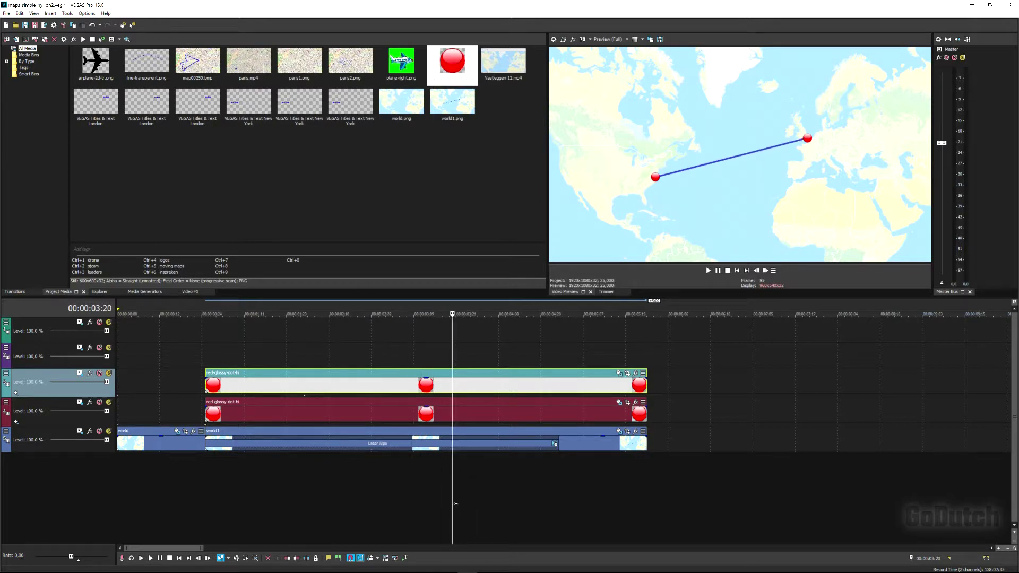
click(432, 499)
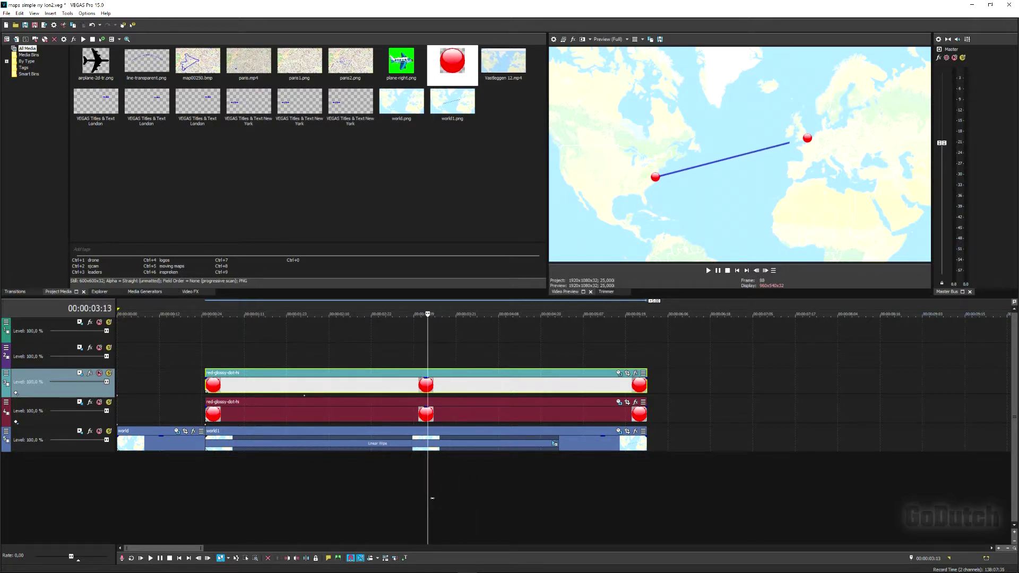
key(Right)
key(Right)
key(Right)
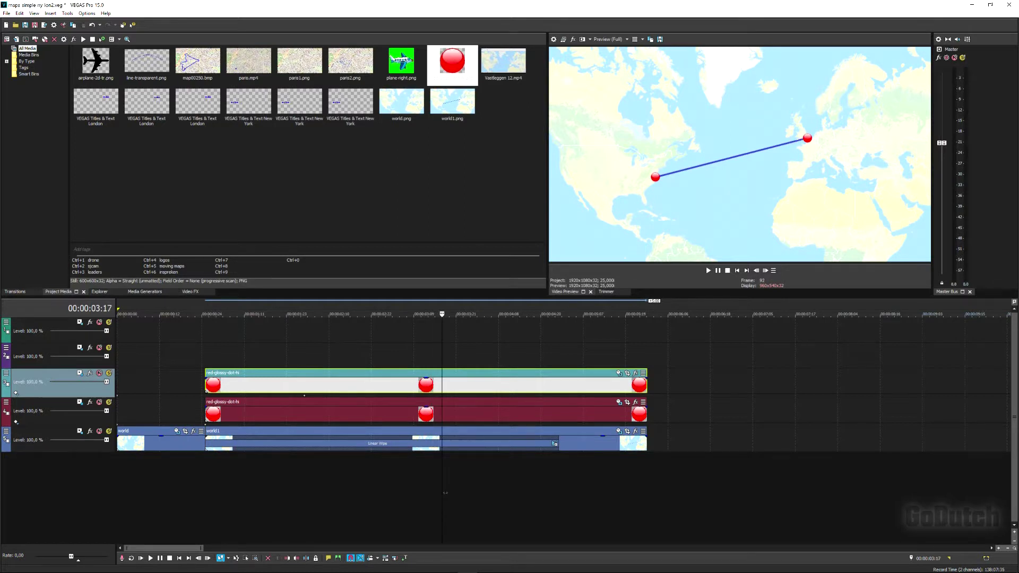
drag(206, 387, 442, 386)
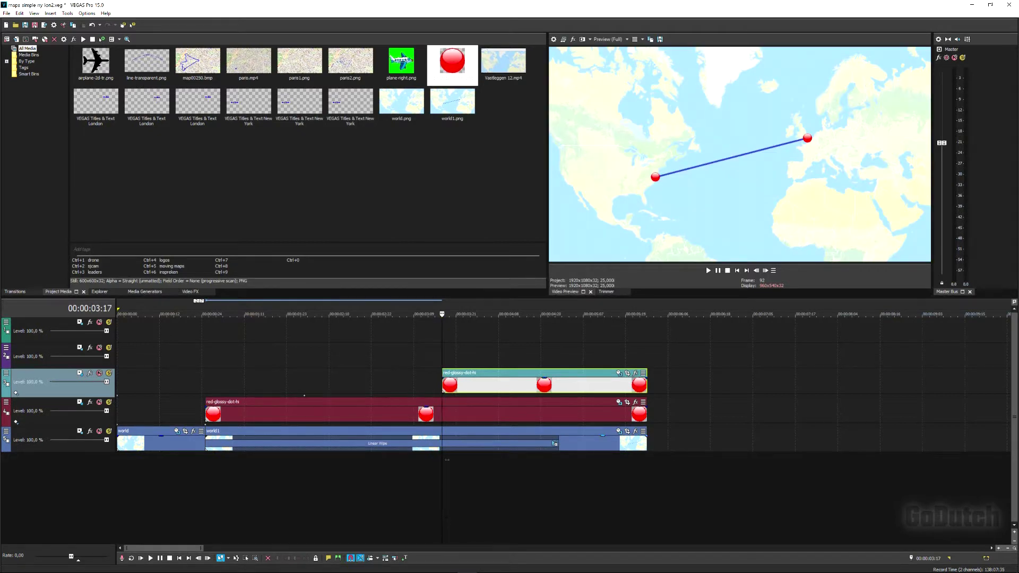
click(442, 486)
Move the track 3 London dot's start slightly earlier and fade in the track 4 New York dot over 5 frames
key(Right)
key(Right)
click(329, 486)
click(279, 488)
click(386, 483)
click(442, 483)
key(Right)
key(Right)
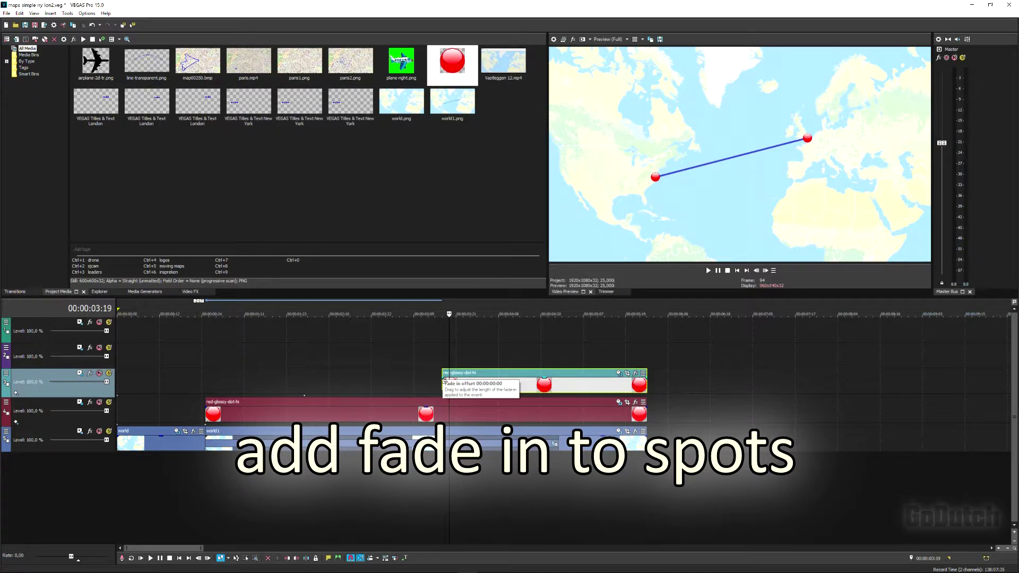
mouse_move(443, 392)
mouse_down()
mouse_move(429, 382)
mouse_move(460, 386)
mouse_move(449, 383)
mouse_up()
drag(208, 410, 225, 413)
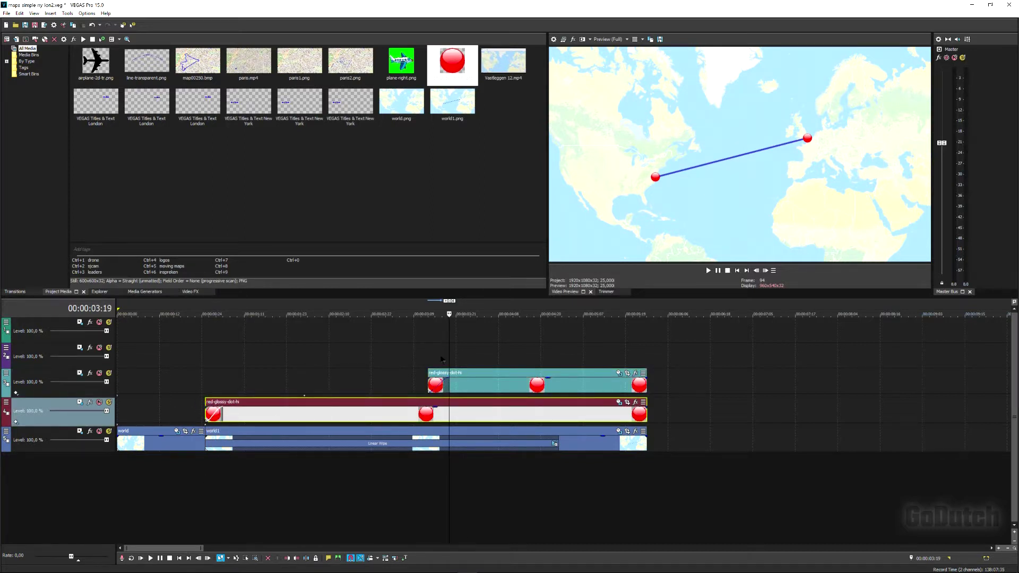
click(205, 353)
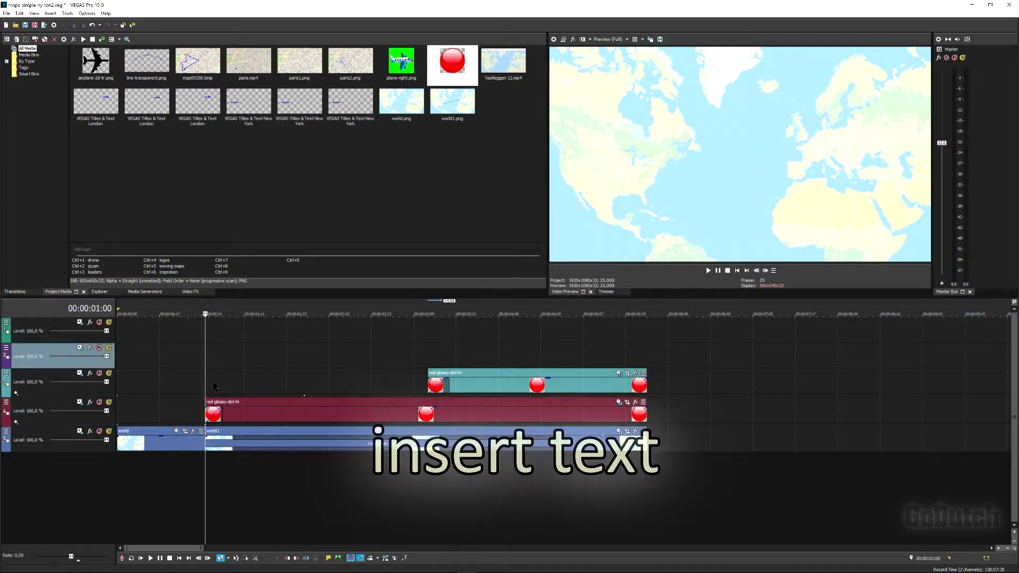
Create a 'New York' text title in the Splash Regular font
click(405, 558)
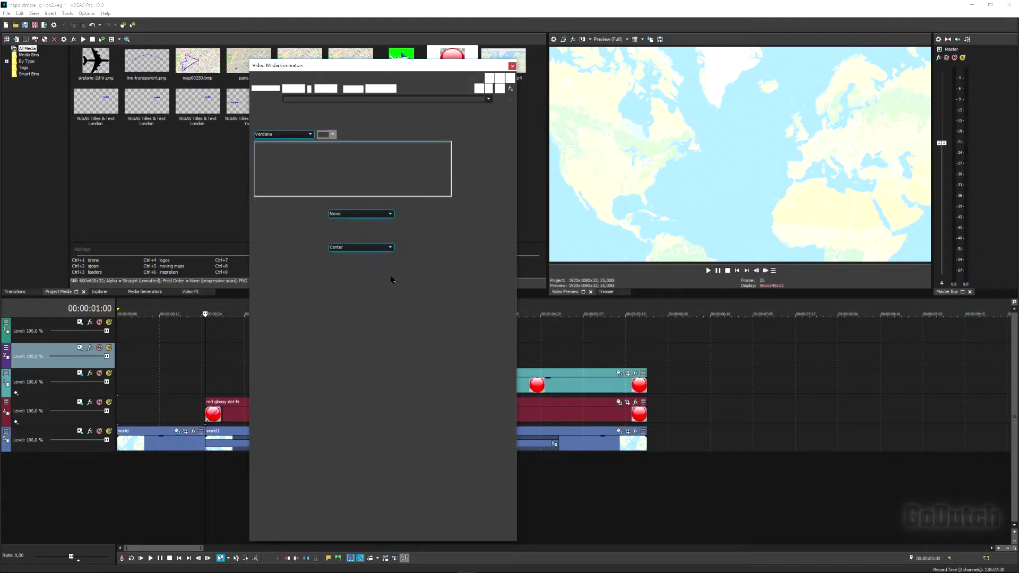
text(New York)
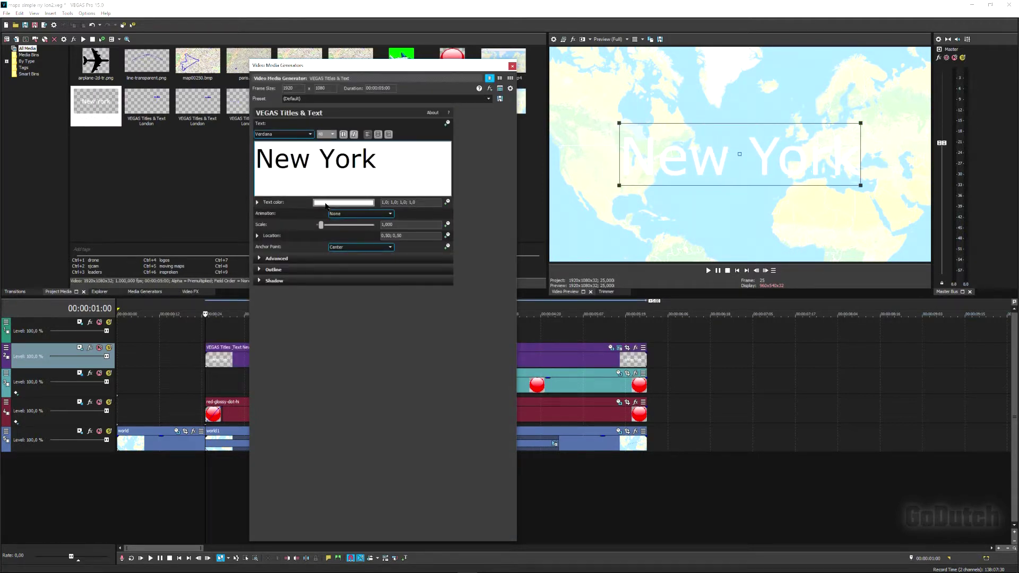
drag(378, 162, 256, 161)
click(310, 134)
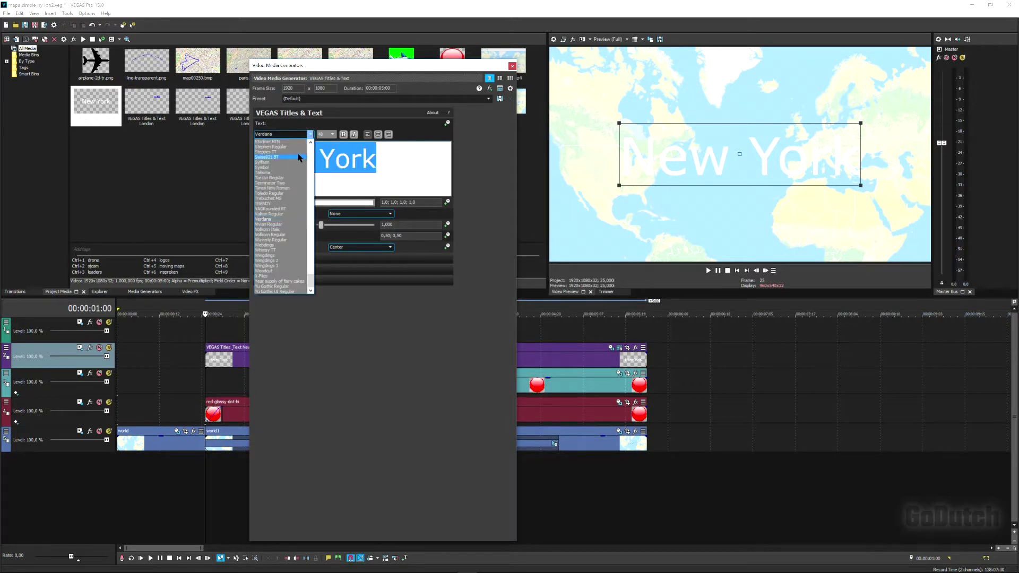
scroll(291, 179, up, 2)
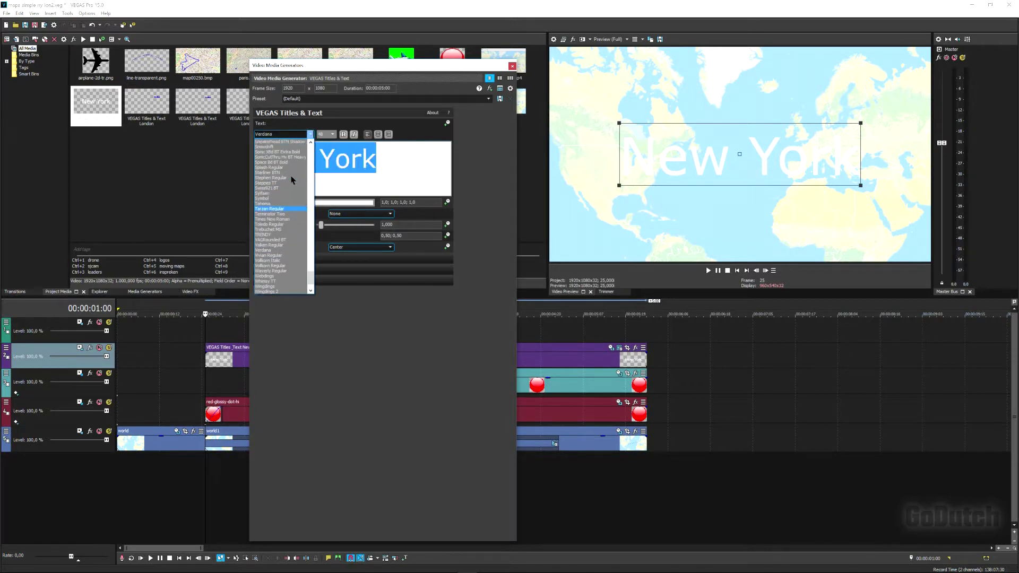
click(287, 172)
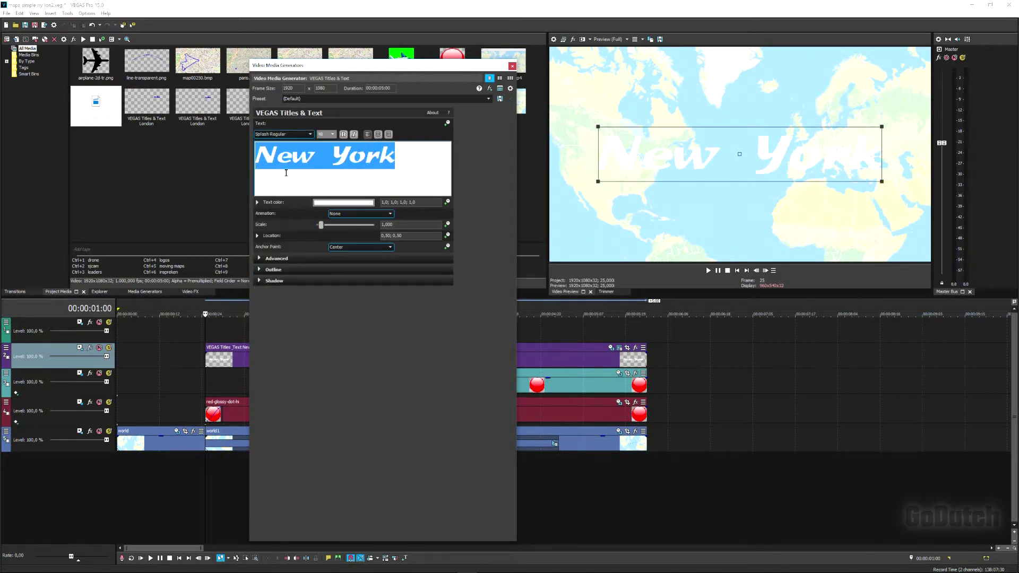
Make the title text black and scale it down to about 0.199 beside New York
click(324, 203)
click(279, 296)
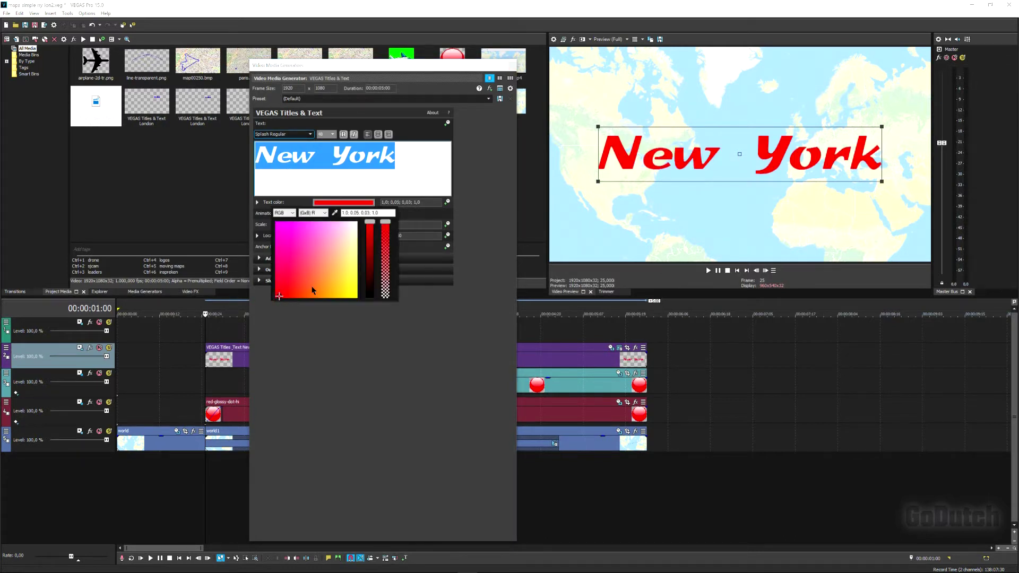
drag(369, 222, 369, 297)
click(279, 297)
click(381, 336)
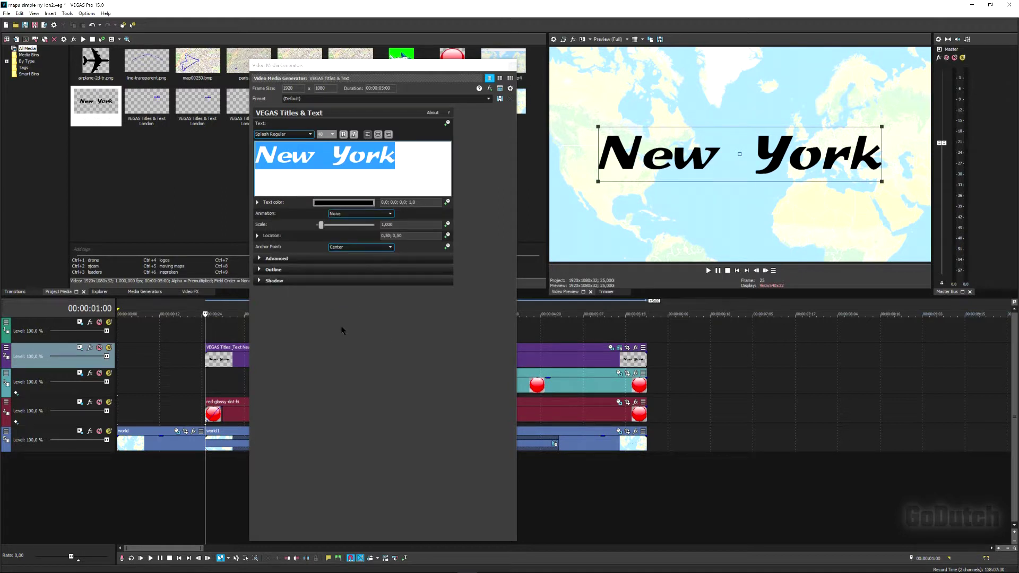
drag(881, 181, 629, 172)
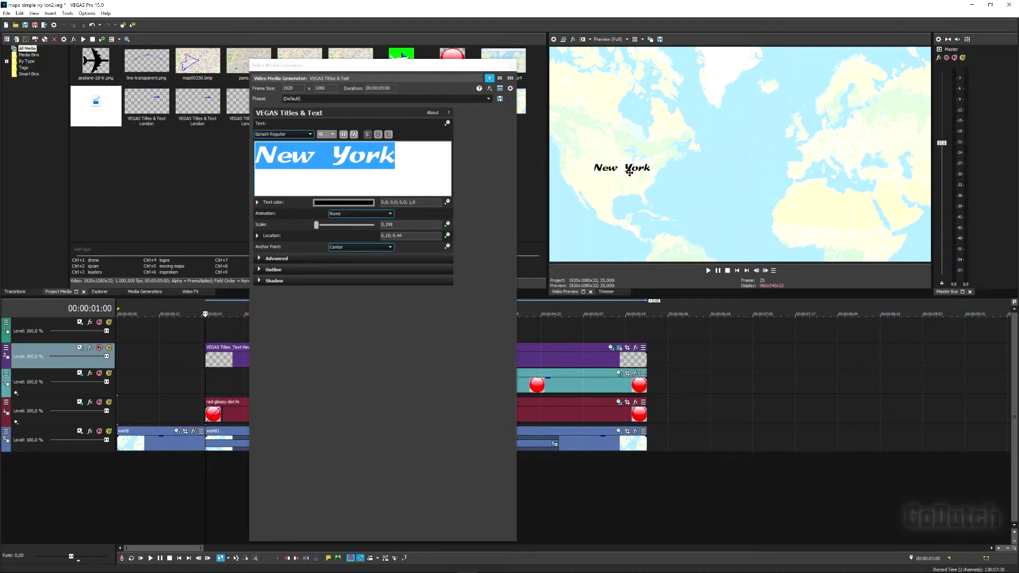
click(260, 283)
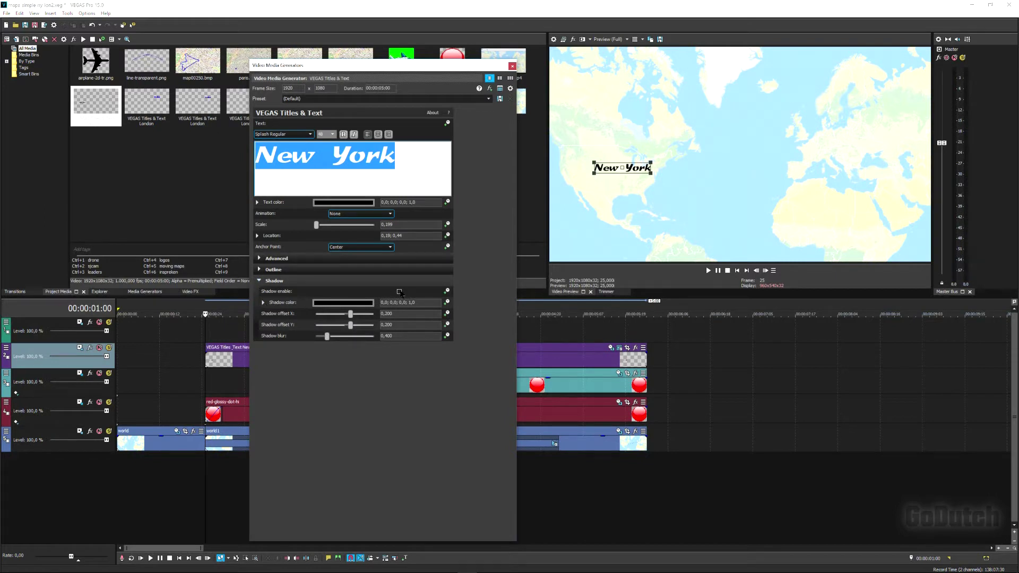
Enable the title's shadow with X and Y offsets of 0,100
click(399, 292)
double_click(390, 314)
text(0,100)
key(Tab)
text(0,100)
key(Return)
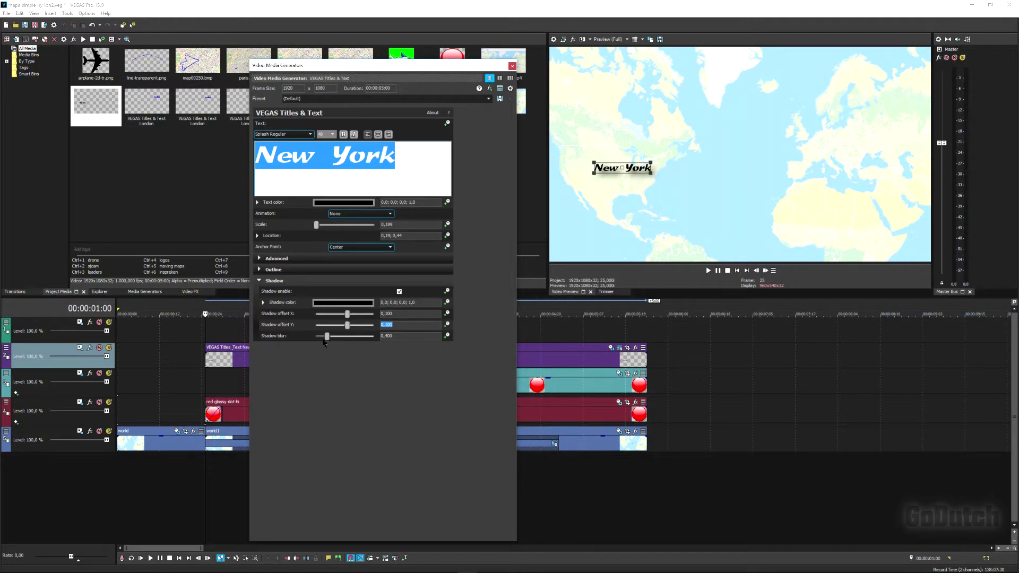
Lower the shadow colour's alpha to make it semi-transparent, then close the title settings
click(344, 303)
drag(384, 321, 389, 359)
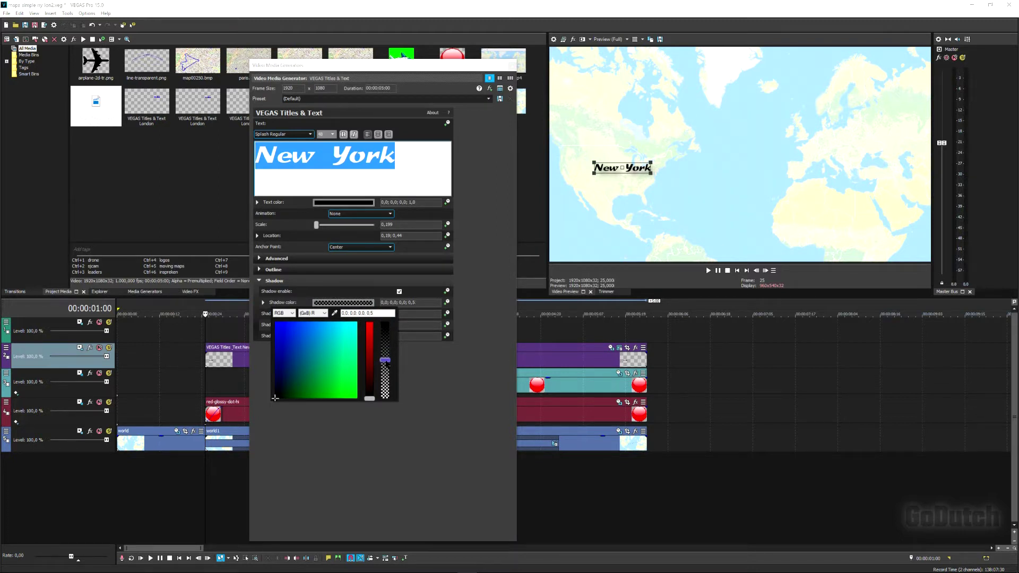
click(407, 459)
click(511, 64)
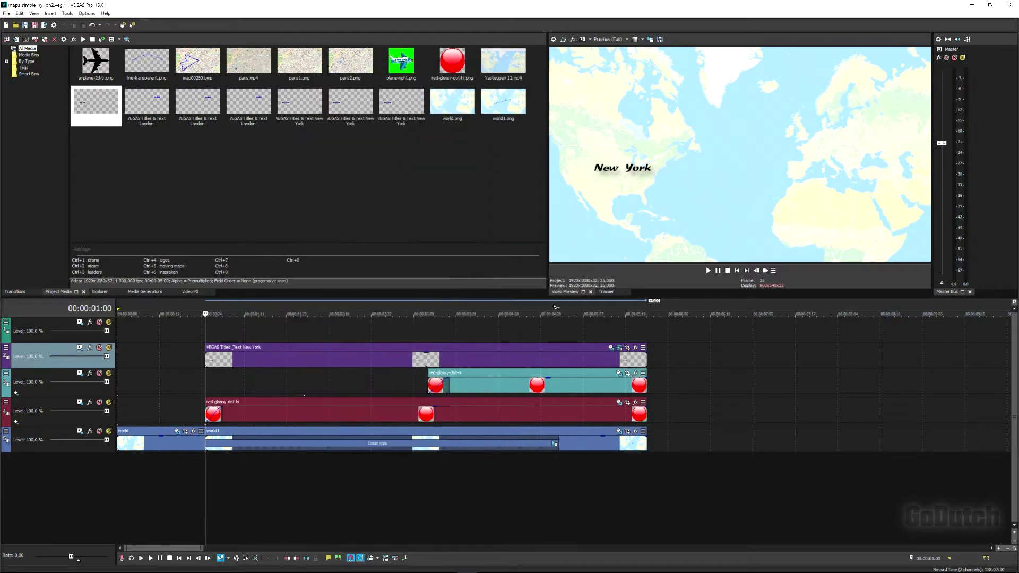
Copy the New York title as a new copy onto track 1, trim its end, and open its text settings
mouse_move(202, 496)
mouse_down()
mouse_move(230, 499)
mouse_move(198, 501)
mouse_move(205, 506)
mouse_up()
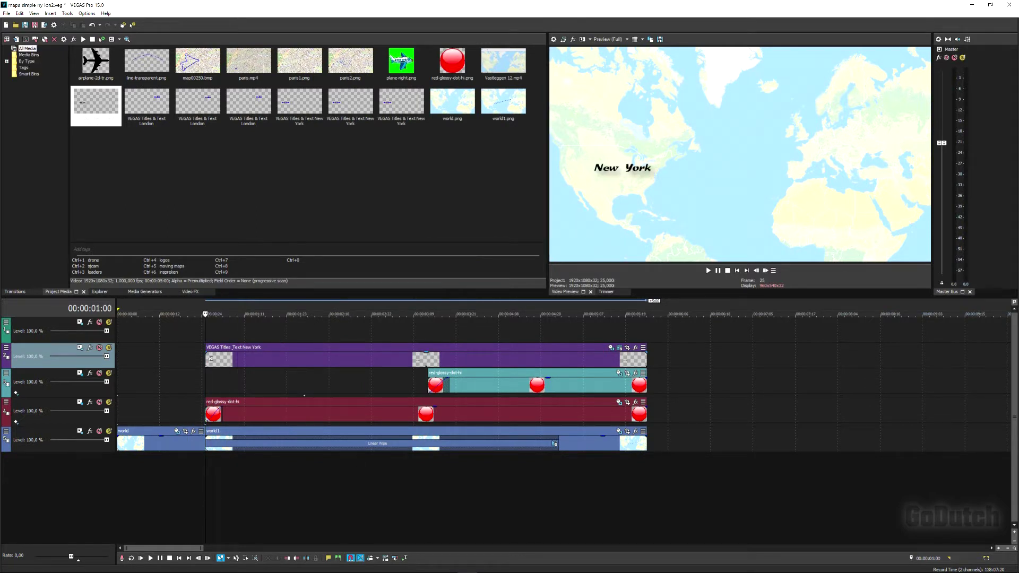
click(320, 350)
drag(305, 354, 531, 334)
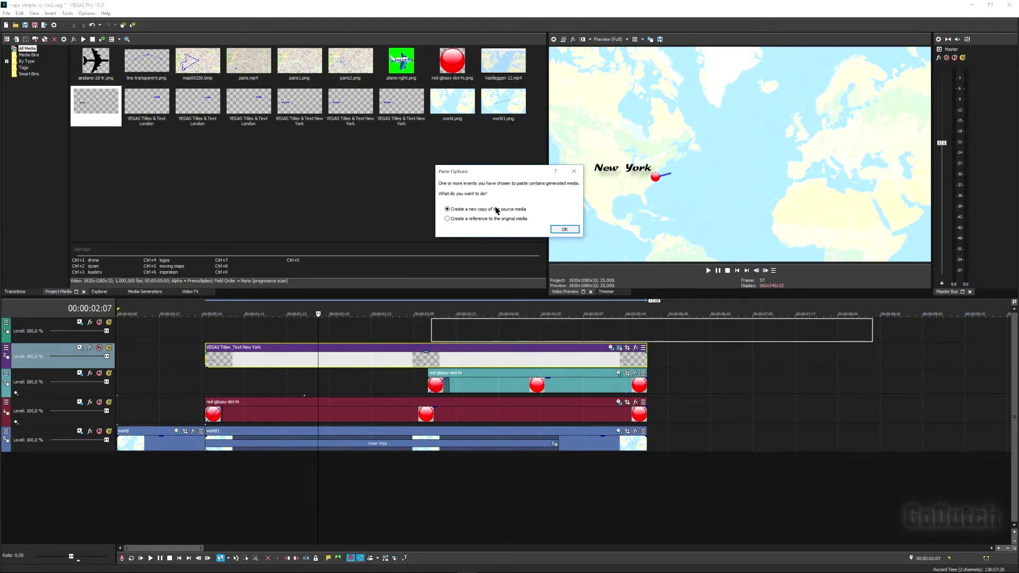
click(565, 230)
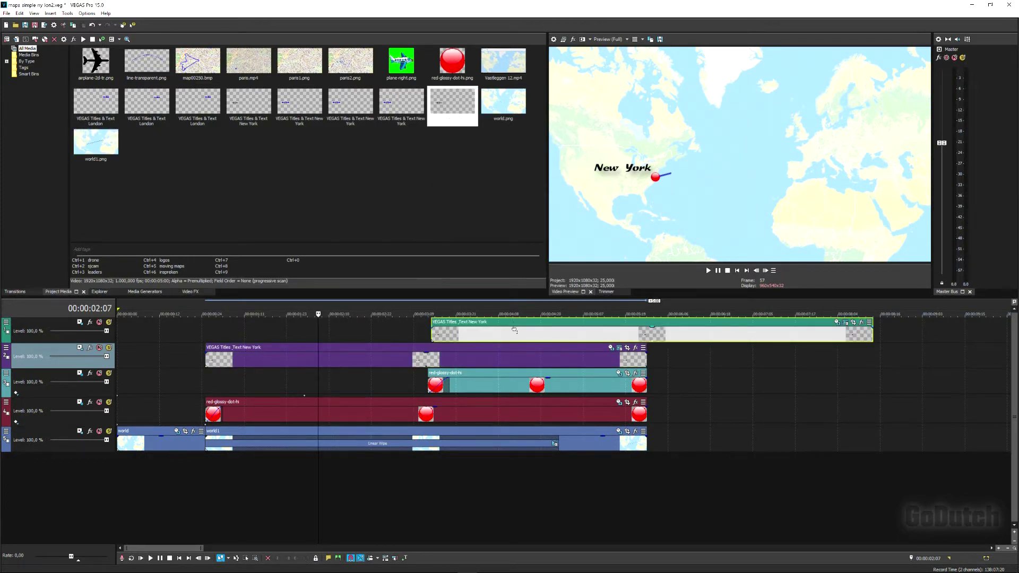
drag(870, 339, 646, 336)
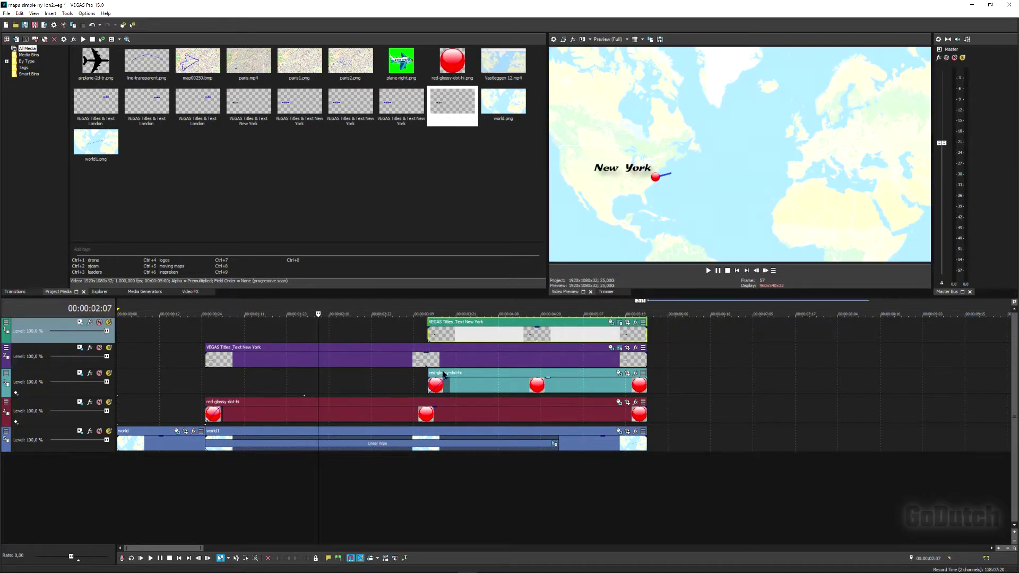
click(460, 325)
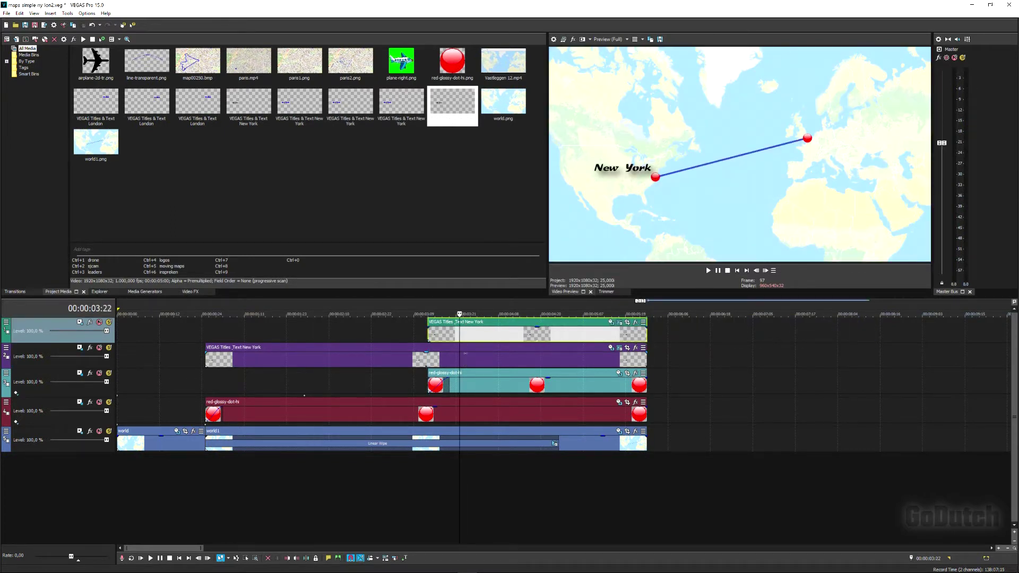
click(621, 323)
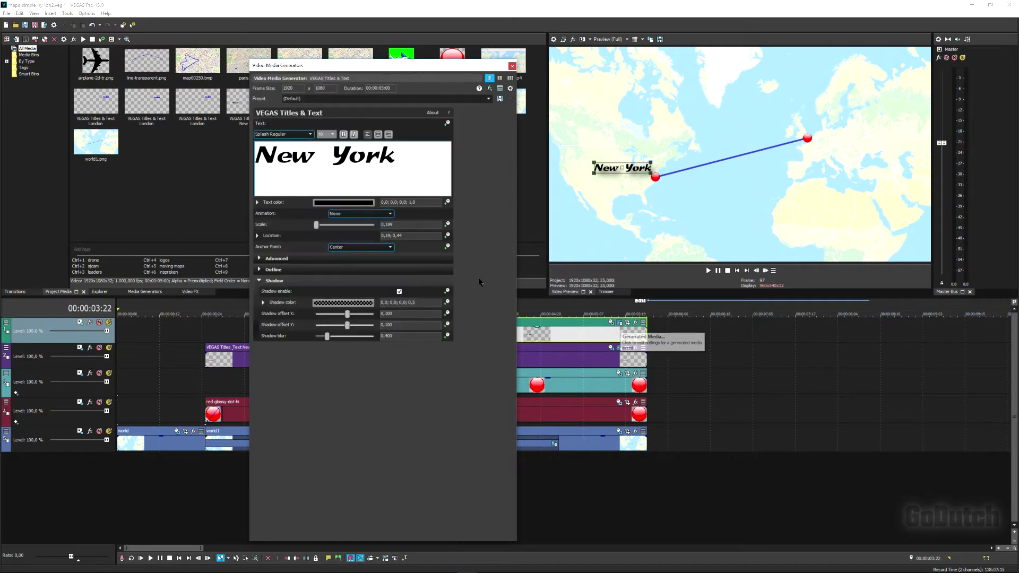
Move the copied title over Europe beside the red dot and change its text to 'London'
drag(629, 168, 827, 122)
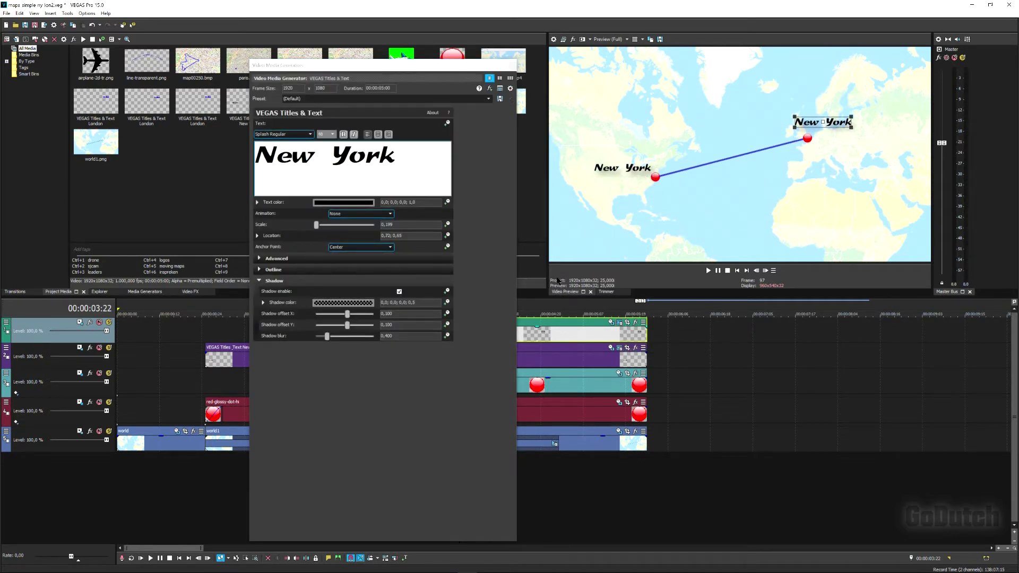
click(403, 160)
key(ctrl+a)
text(London)
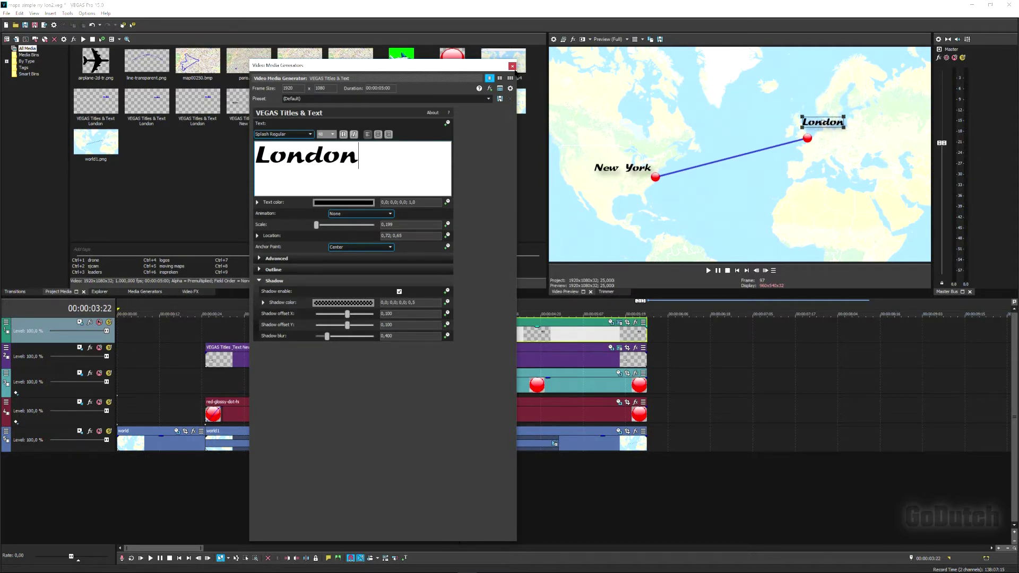
click(511, 66)
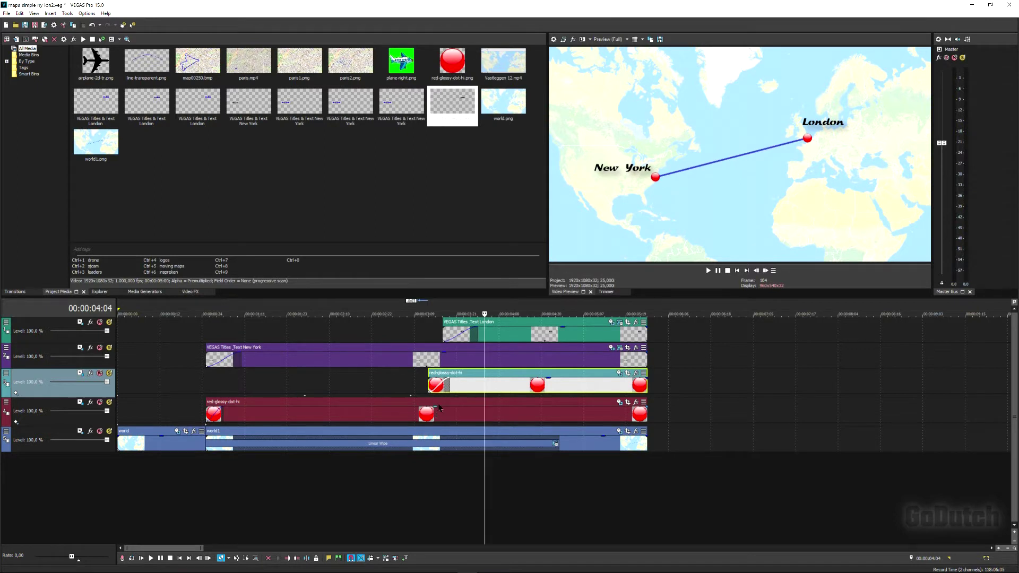
Enable 2D Shadow in track 4's Track Motion for the red New York dot
click(456, 409)
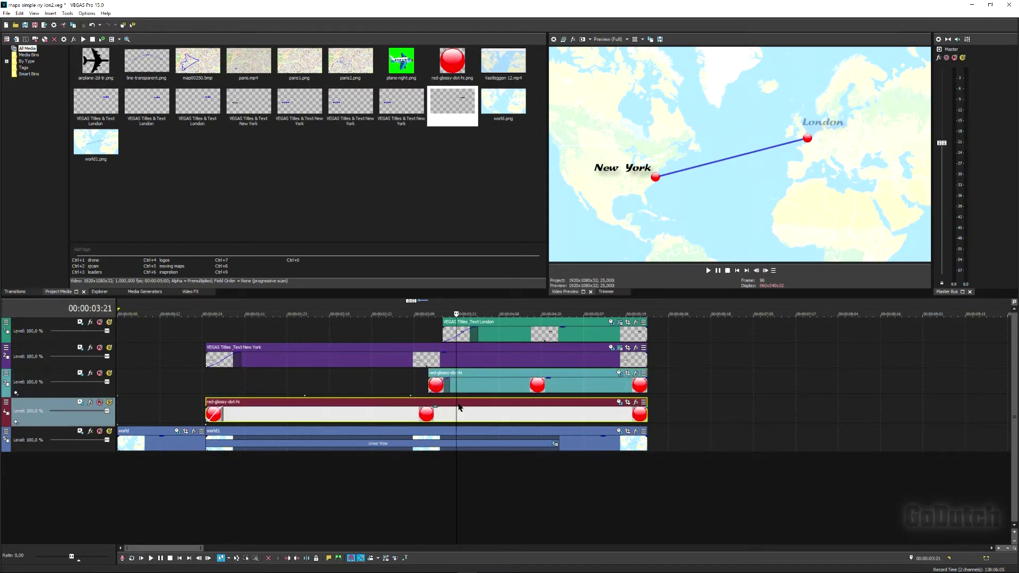
click(80, 403)
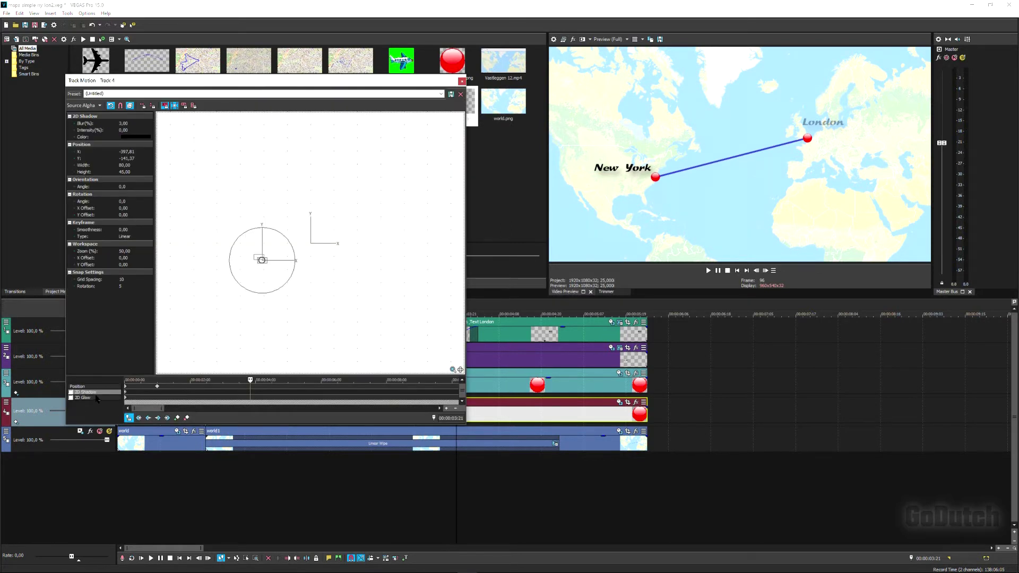
click(71, 392)
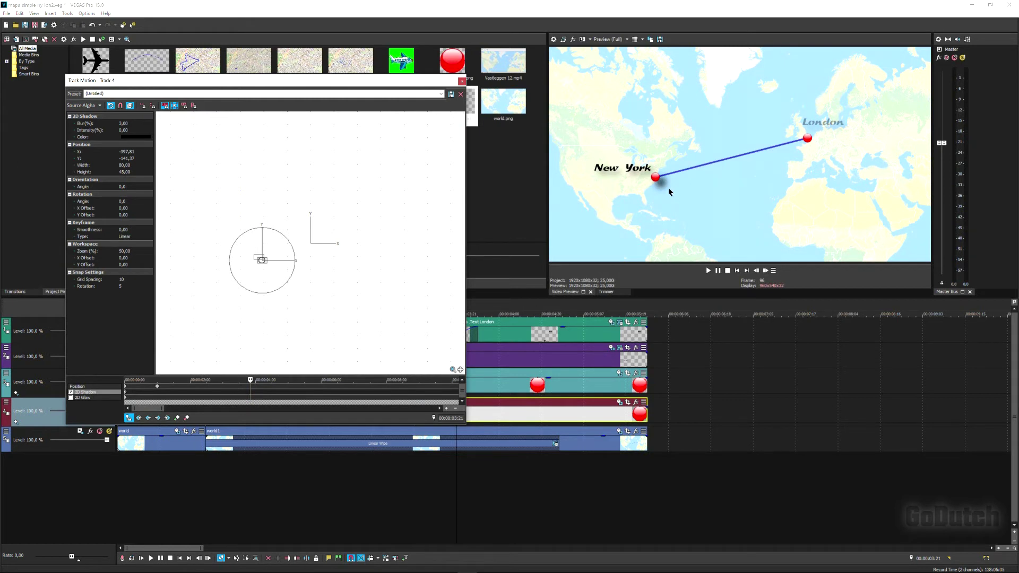
click(462, 83)
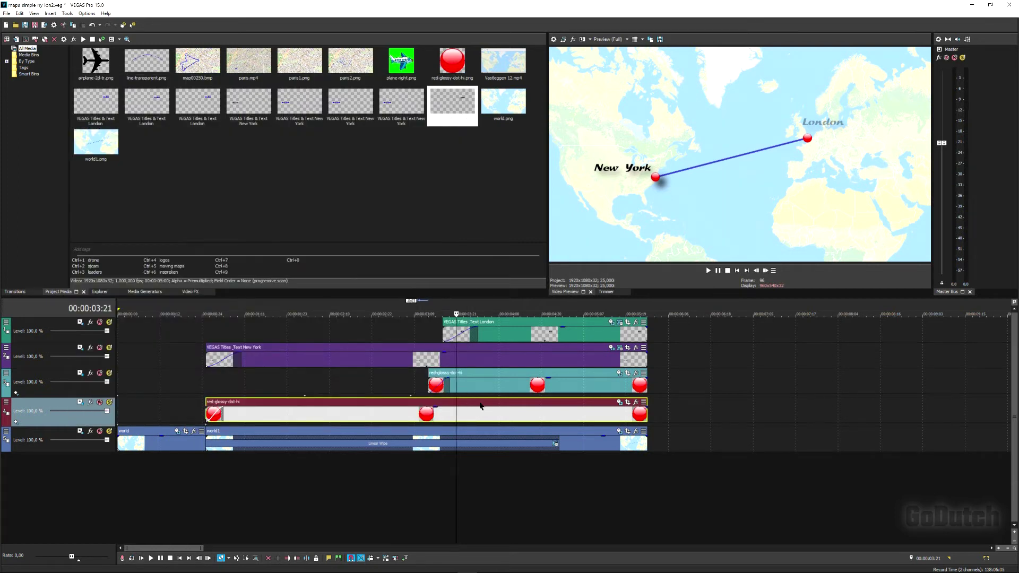
Enable 2D Shadow in track 3's Track Motion for the red London dot
click(493, 375)
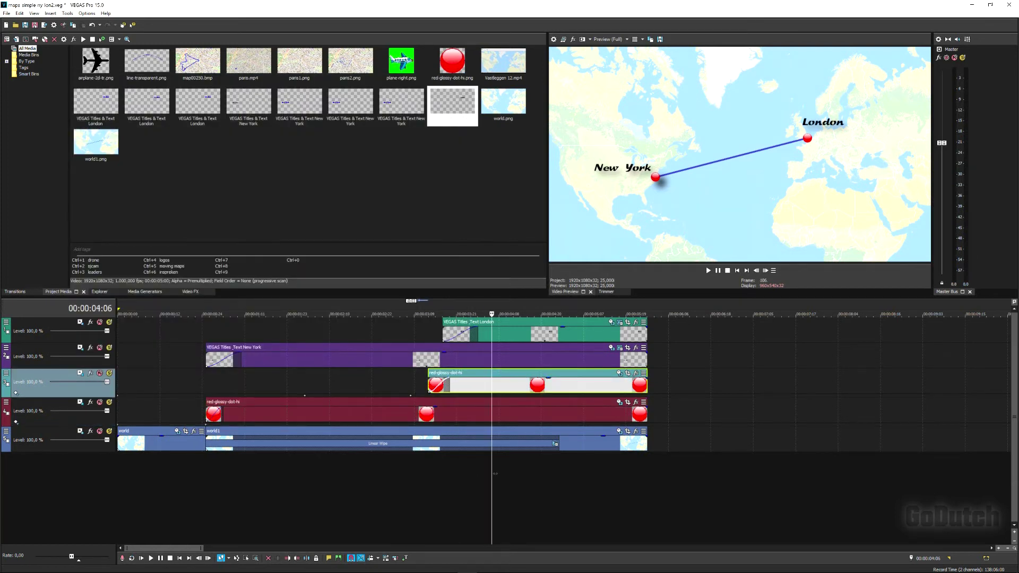
click(506, 385)
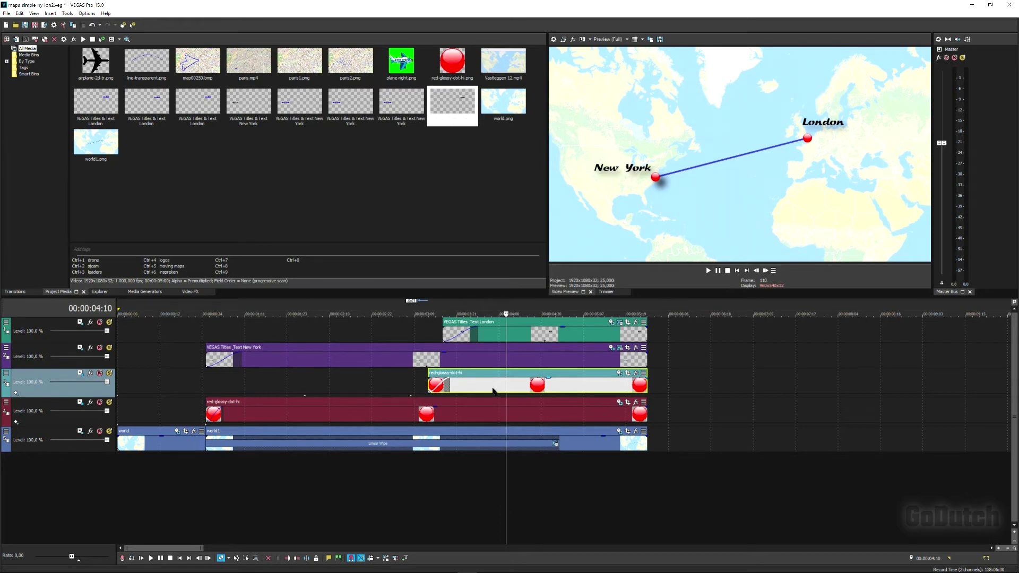
click(80, 374)
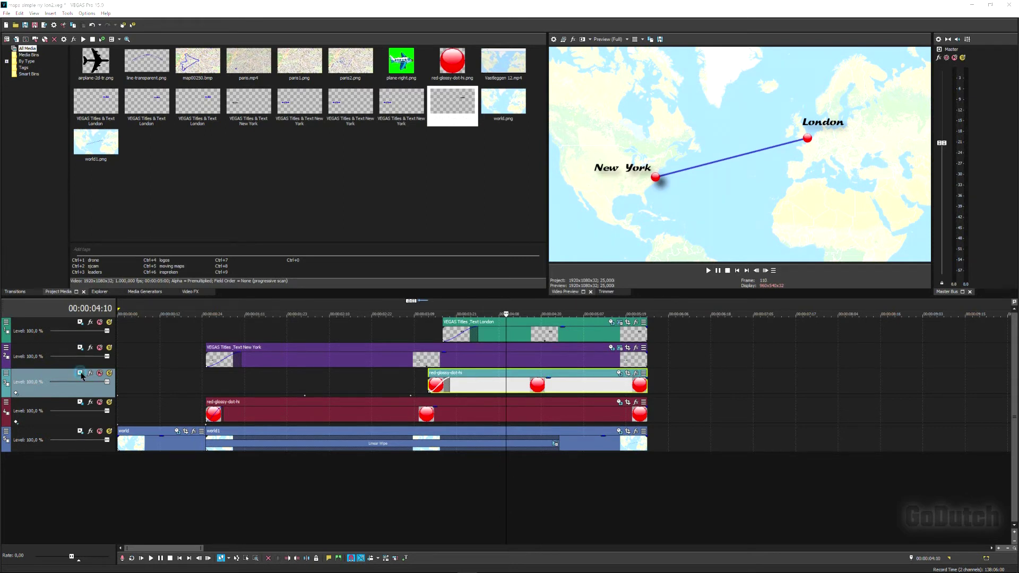
click(71, 393)
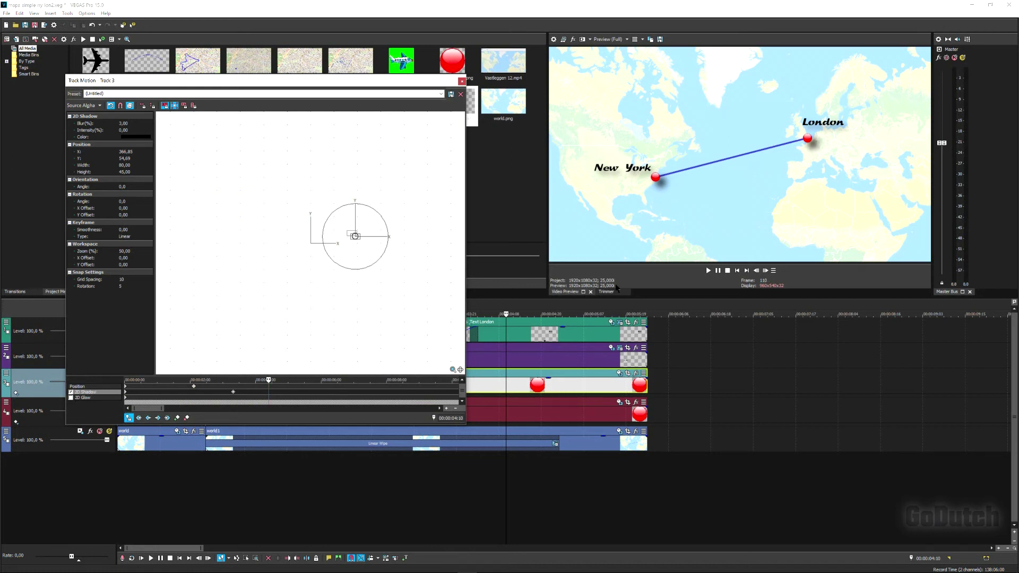